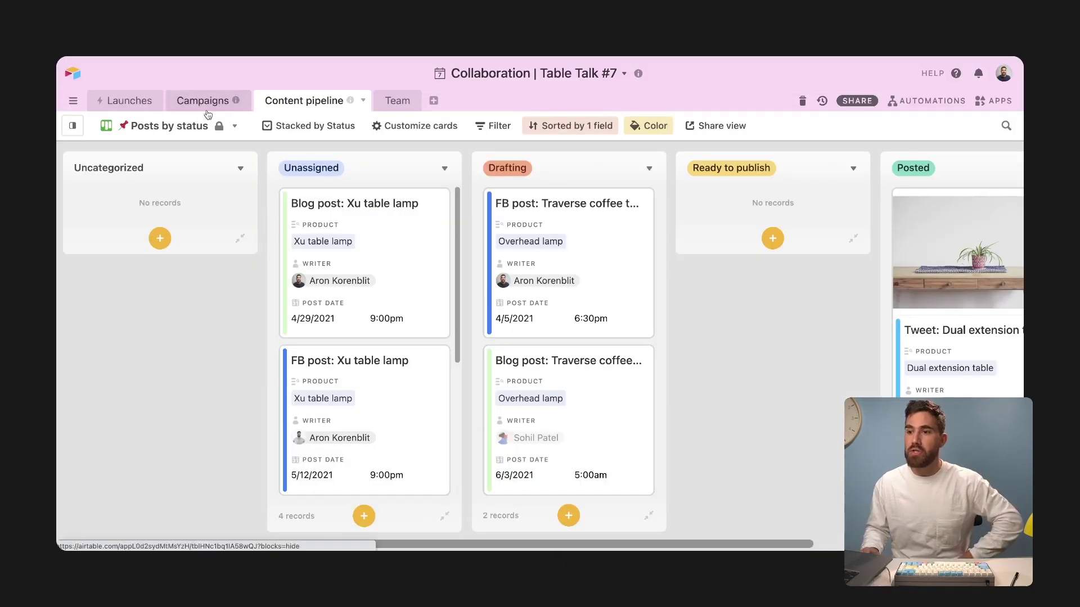
# - Go to the Collaboration base's Campaigns table and begin adding collaborators
pyautogui.click(205, 107)
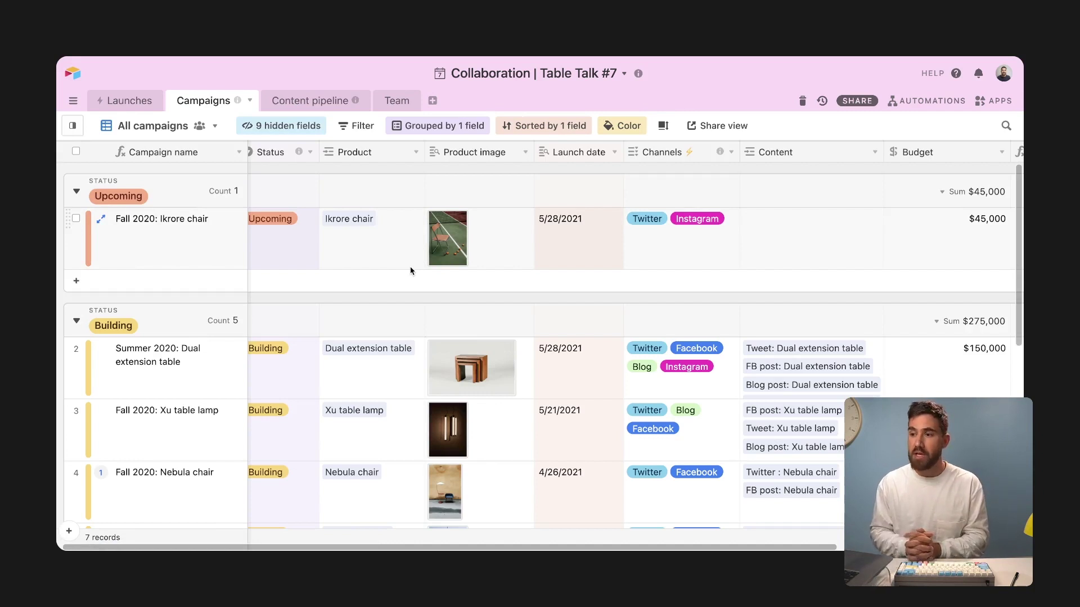
pyautogui.click(857, 101)
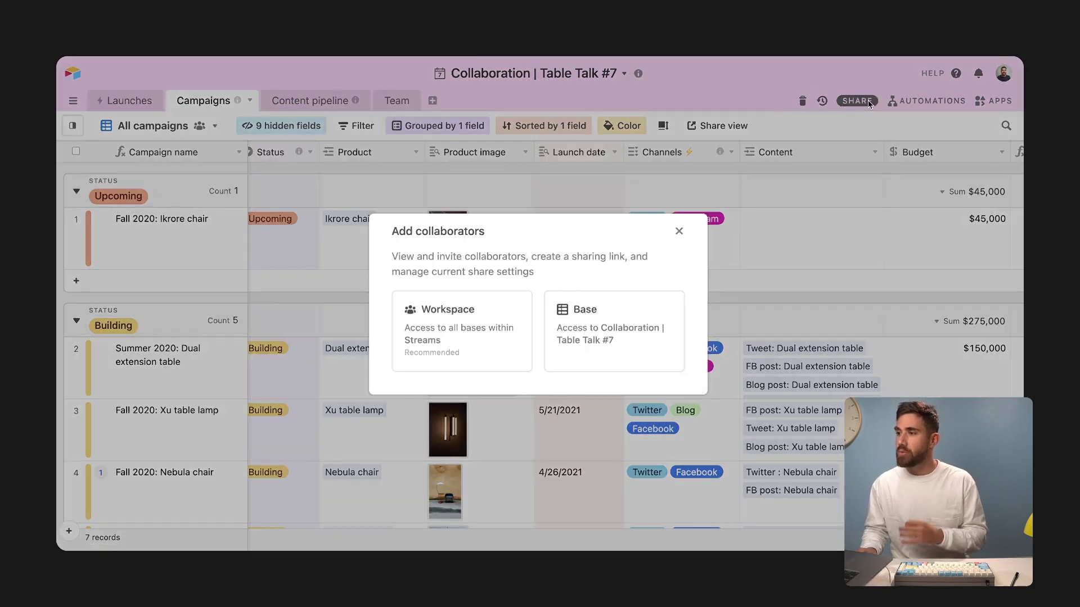
# - Share only this base with a colleague, found by e-mail, at Editor access
pyautogui.click(606, 329)
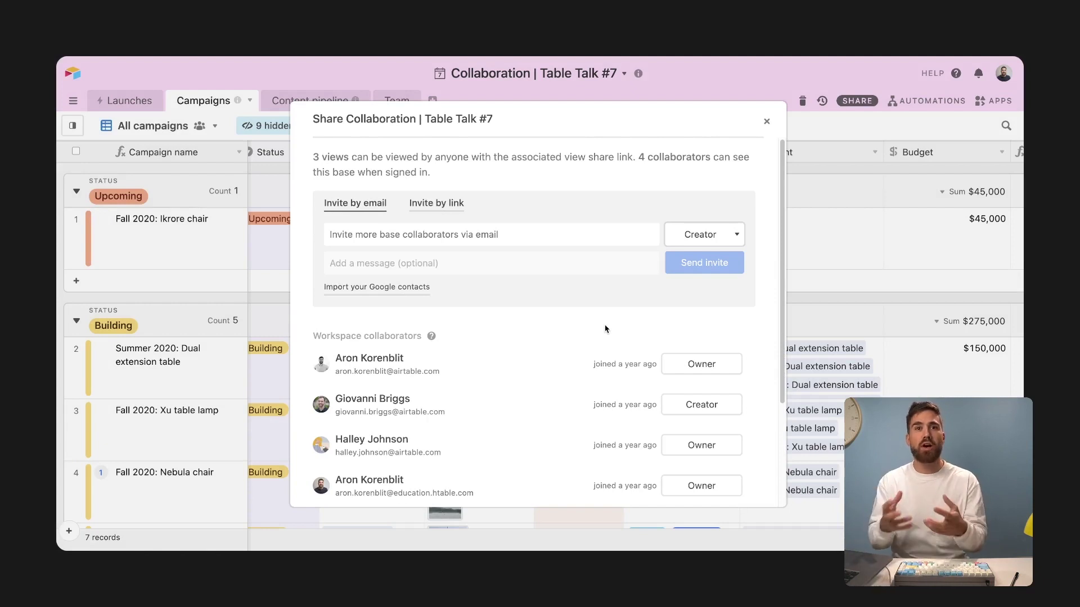
pyautogui.click(597, 232)
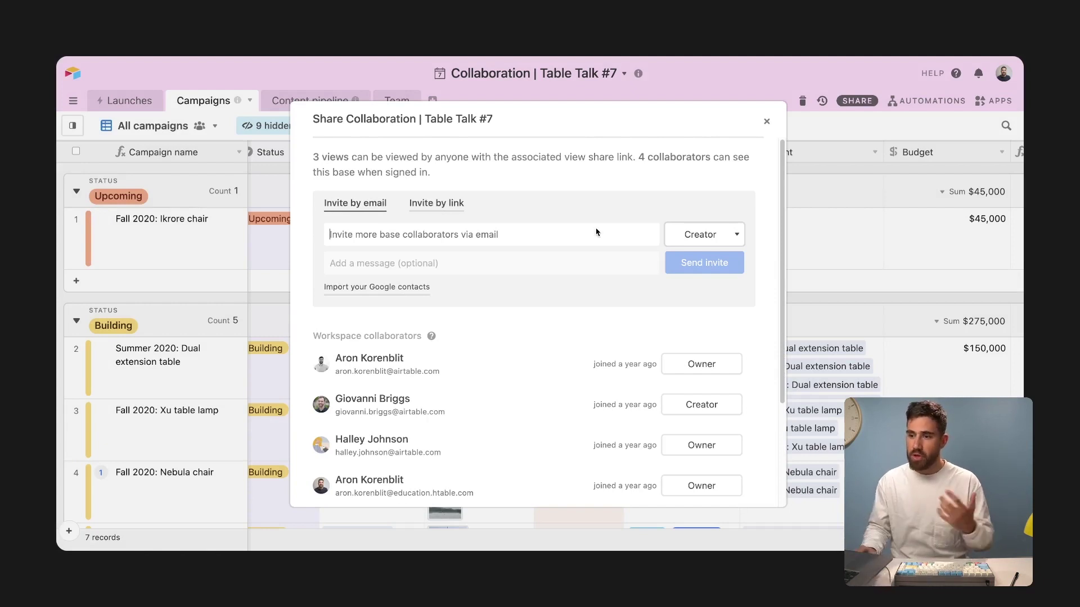
pyautogui.write('sohil')
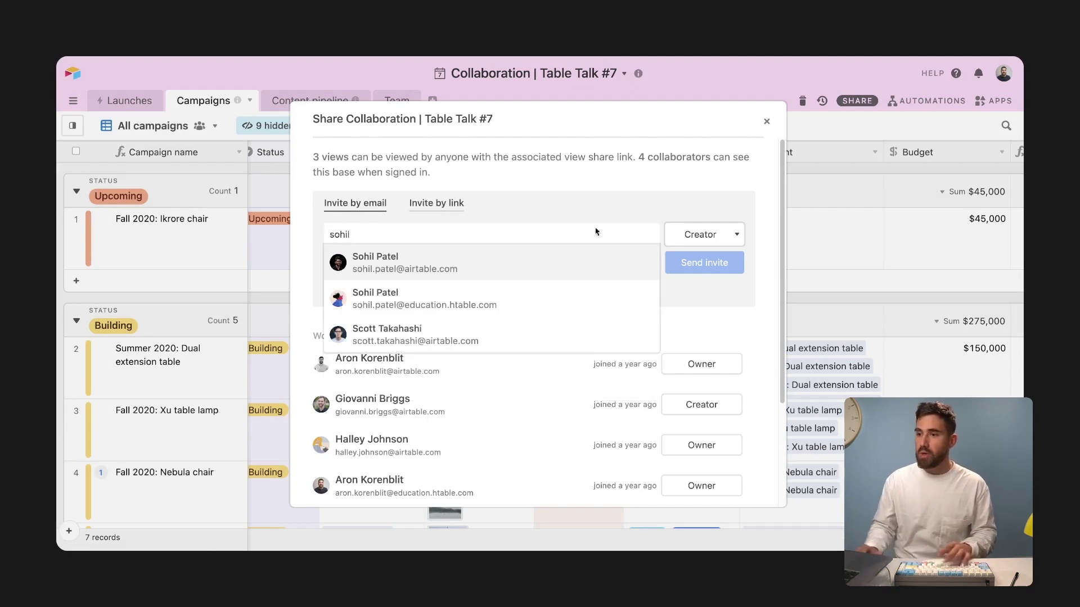
pyautogui.click(547, 295)
pyautogui.click(723, 233)
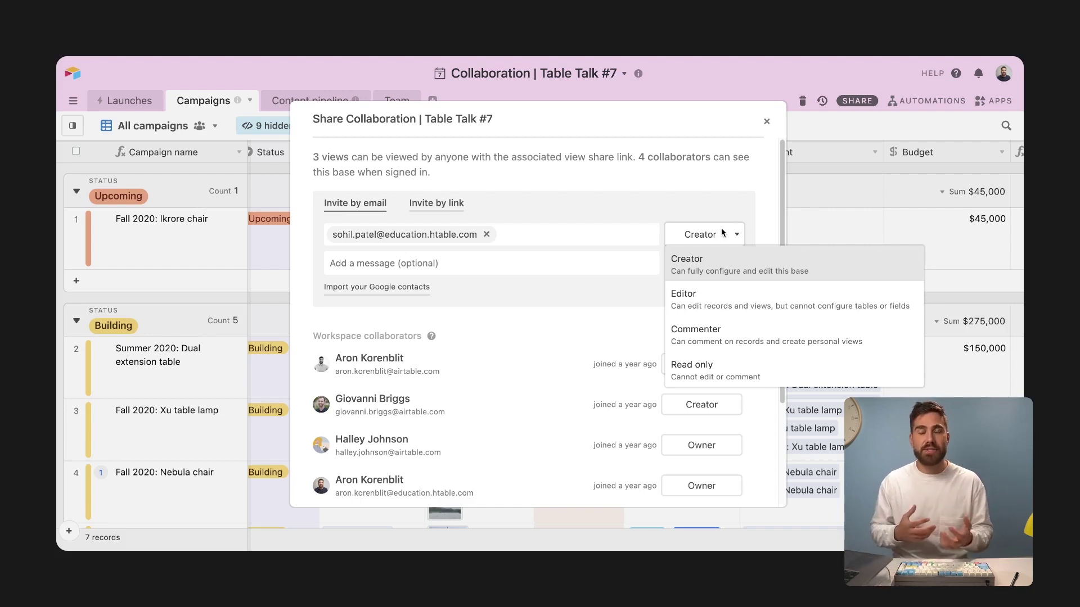
pyautogui.click(691, 298)
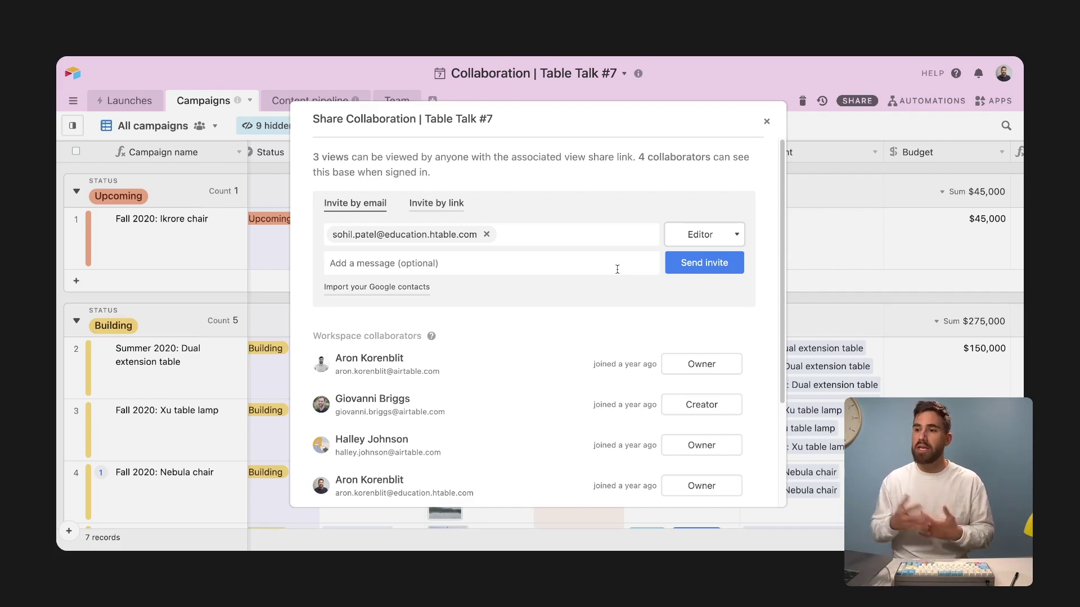
# - Paste a personal note, send the invite, and close the share dialog
pyautogui.click(616, 269)
pyautogui.hotkey('ctrl', 'v')
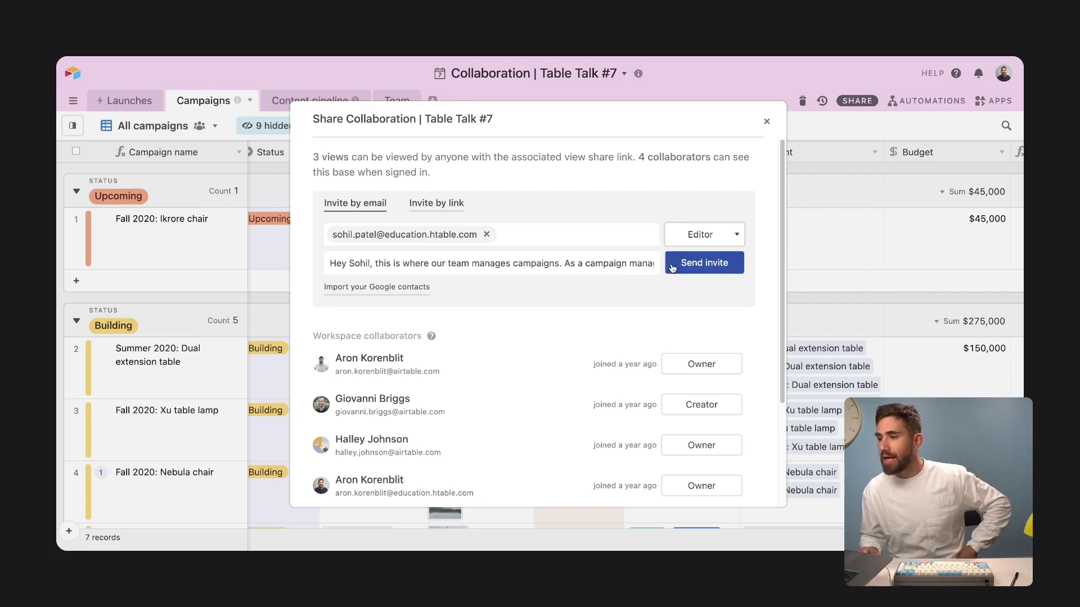
pyautogui.click(672, 266)
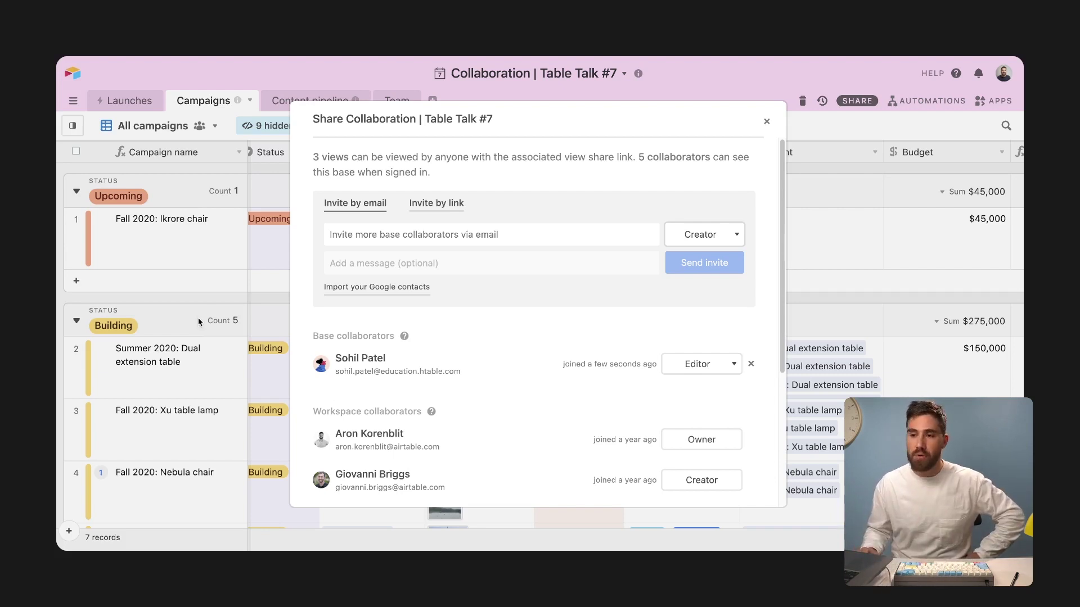
pyautogui.click(219, 239)
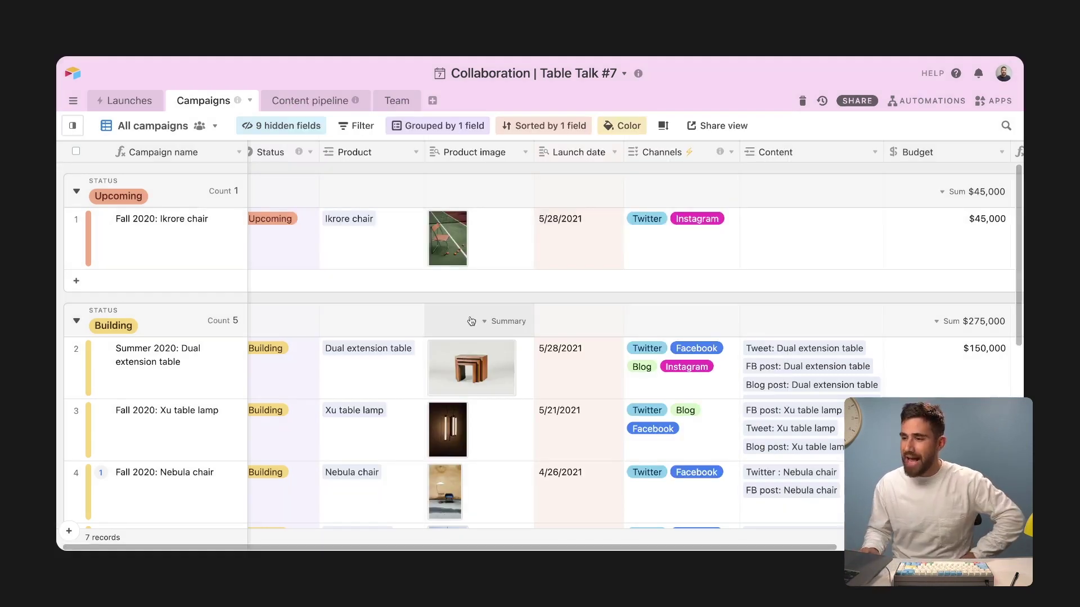
# - Show the Campaigns table's list of views, then hide it again
pyautogui.moveTo(546, 548); pyautogui.dragTo(675, 522)
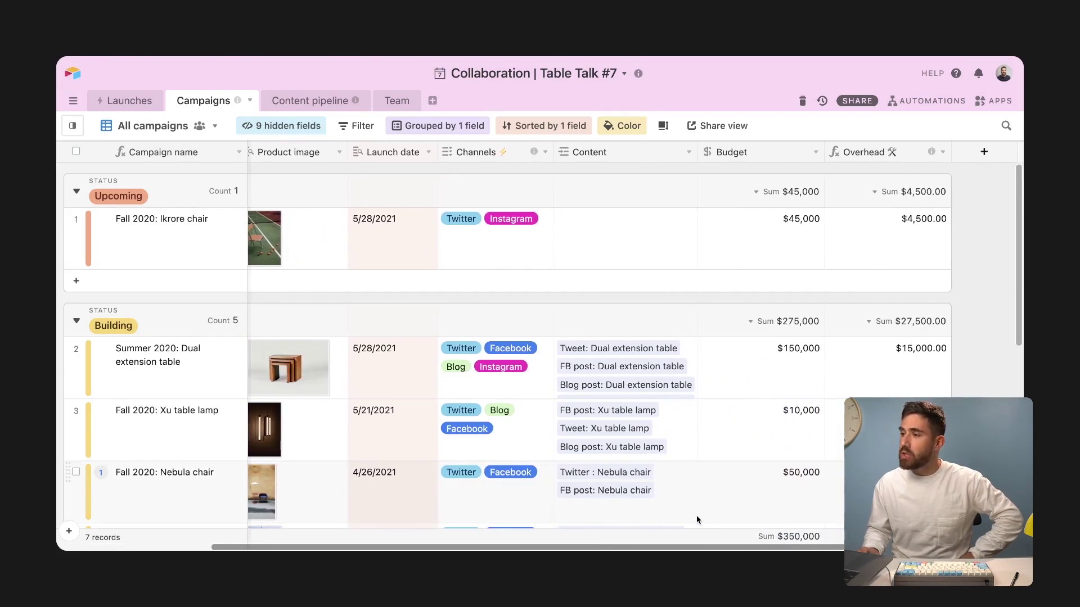
pyautogui.click(73, 126)
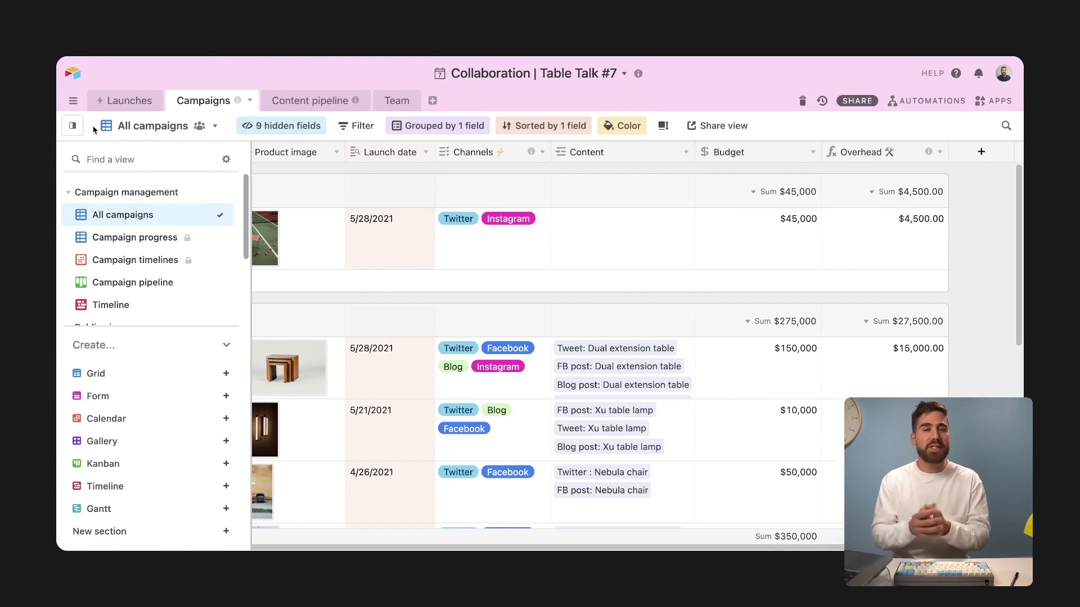
pyautogui.click(747, 246)
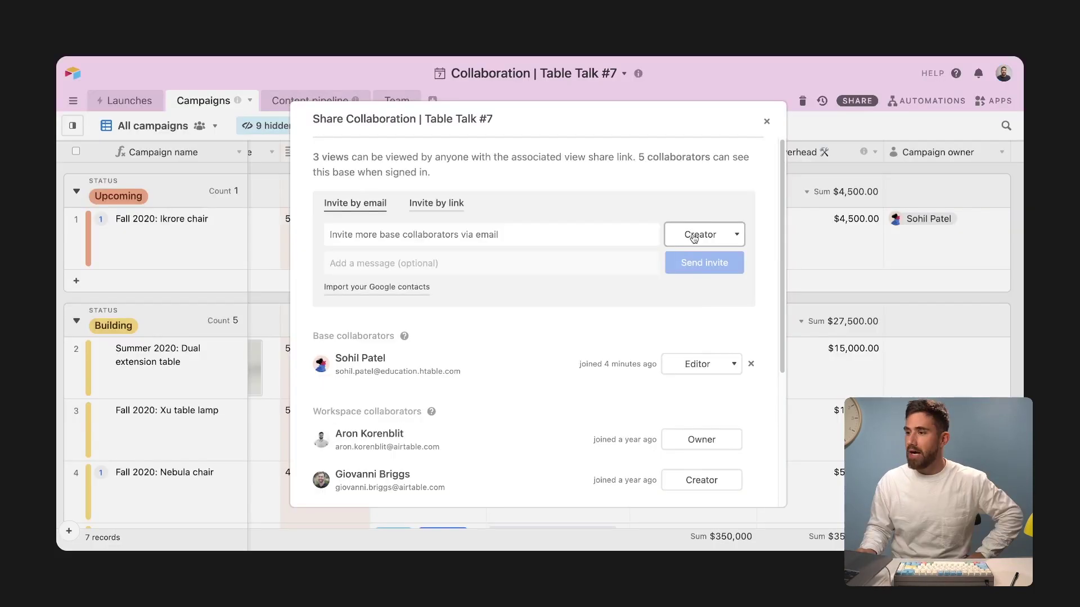
# - Review the share permission levels, then go to the Launches table
pyautogui.click(694, 237)
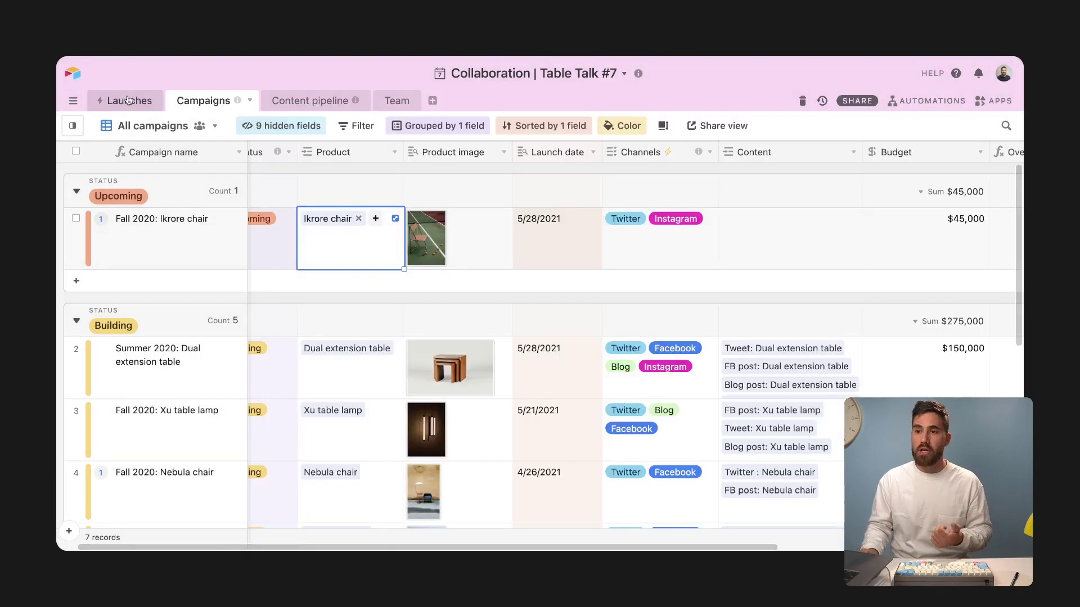
pyautogui.click(129, 100)
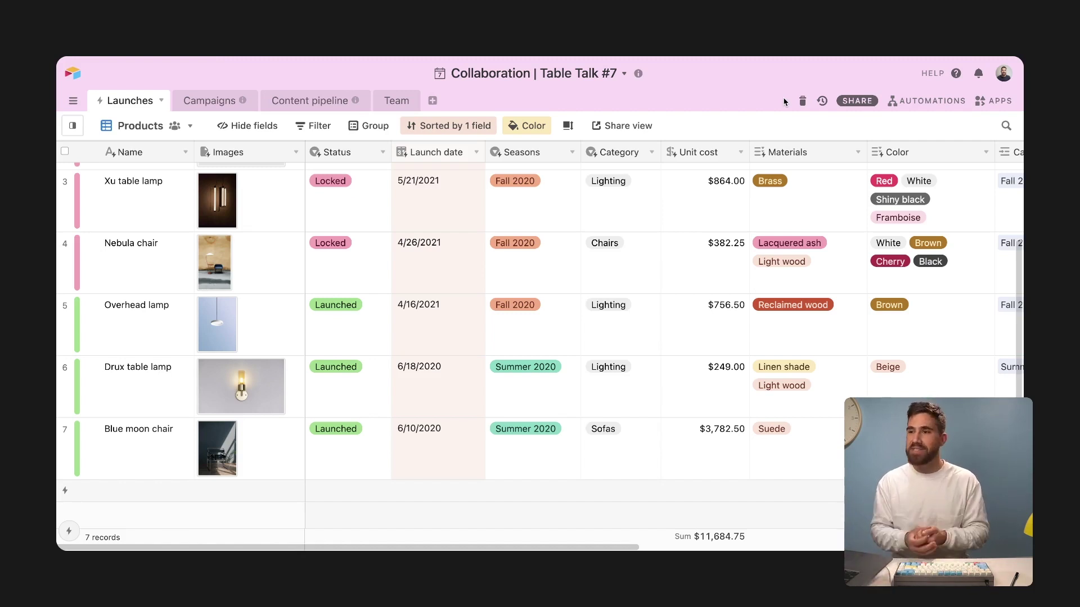
# - Review the permission levels for sharing only this base, then dismiss the locked view's options
pyautogui.click(857, 101)
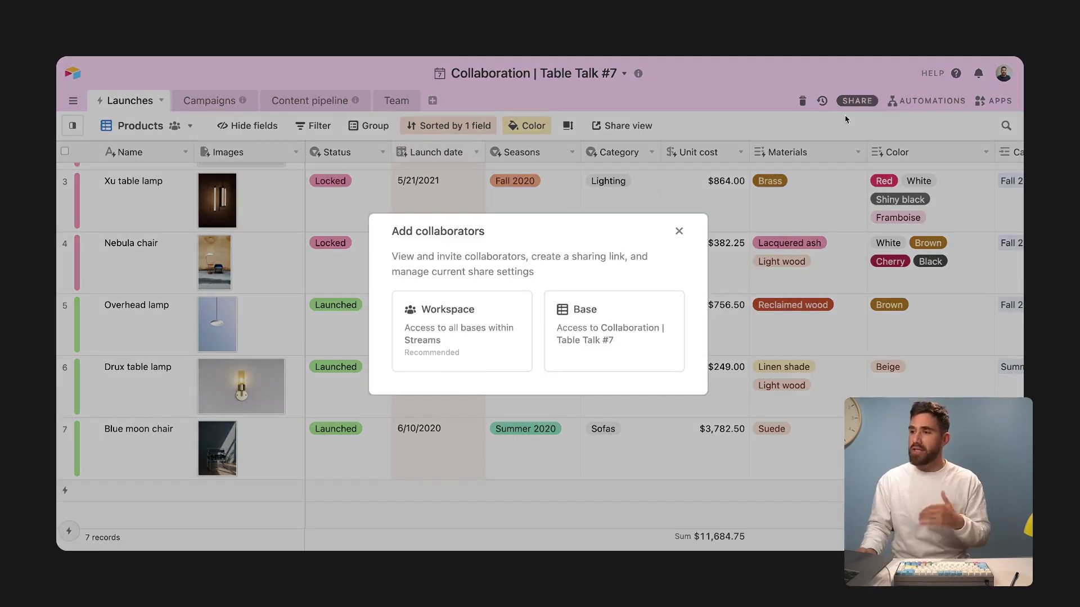
pyautogui.click(613, 325)
pyautogui.click(684, 241)
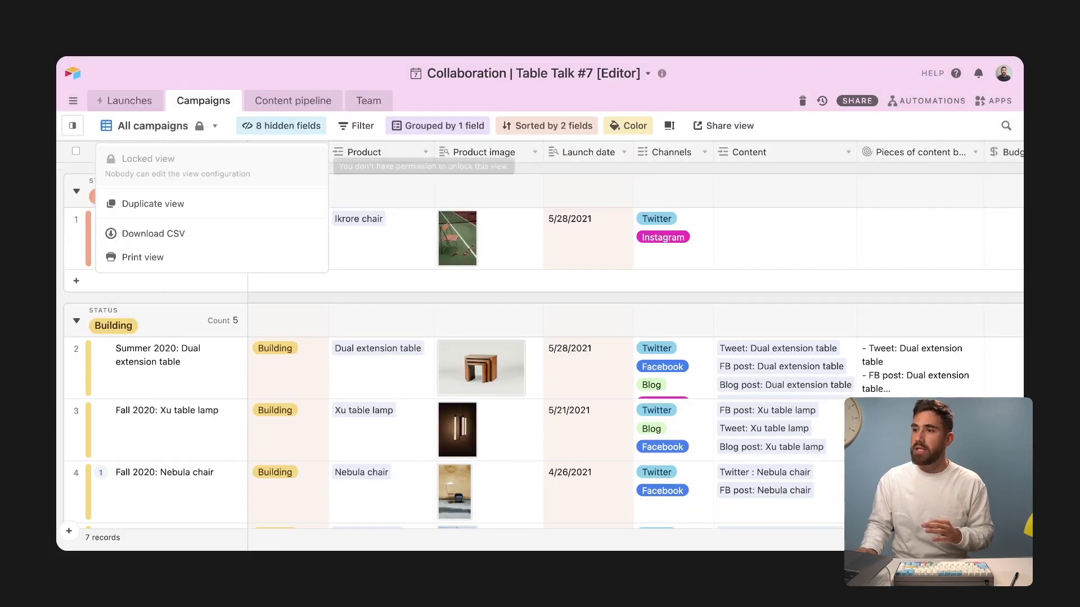
pyautogui.click(397, 222)
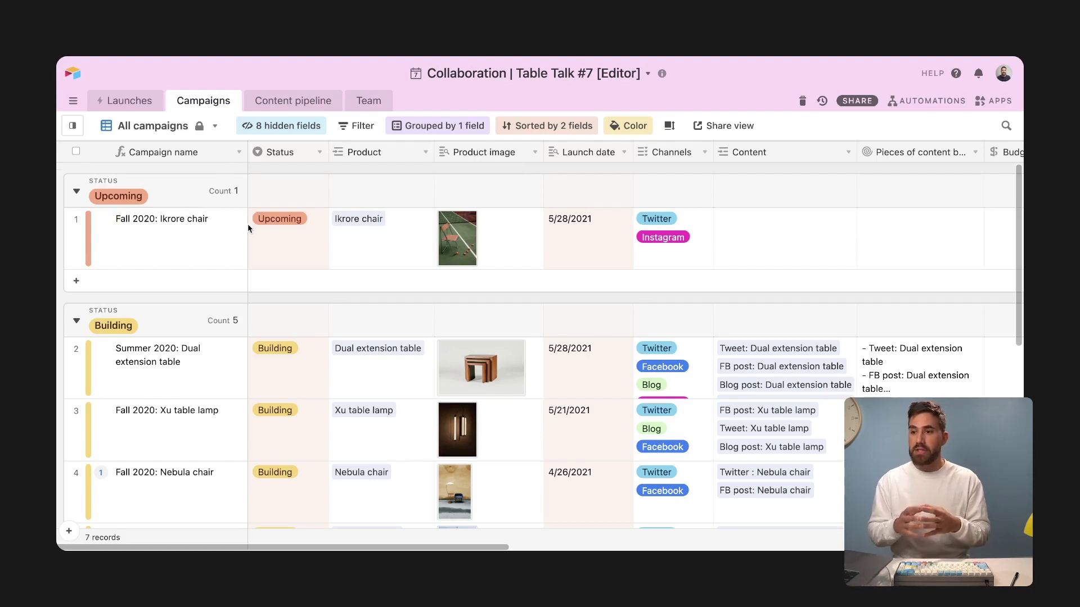
# - Test editing row 1's Product, Status (left Upcoming), Launch date and Product image fields
pyautogui.click(360, 257)
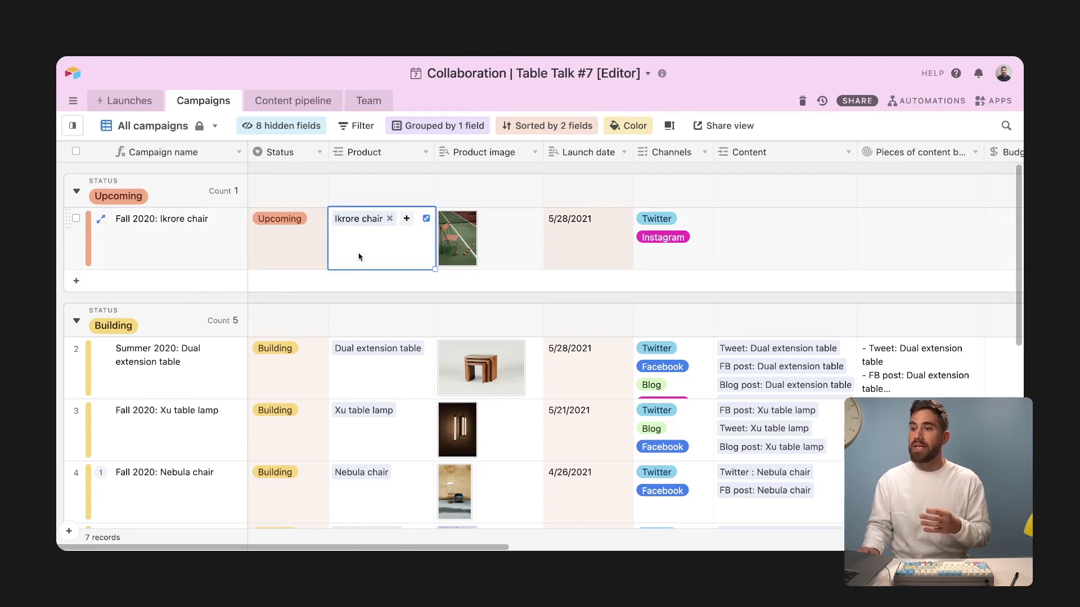
pyautogui.click(304, 242)
pyautogui.click(306, 240)
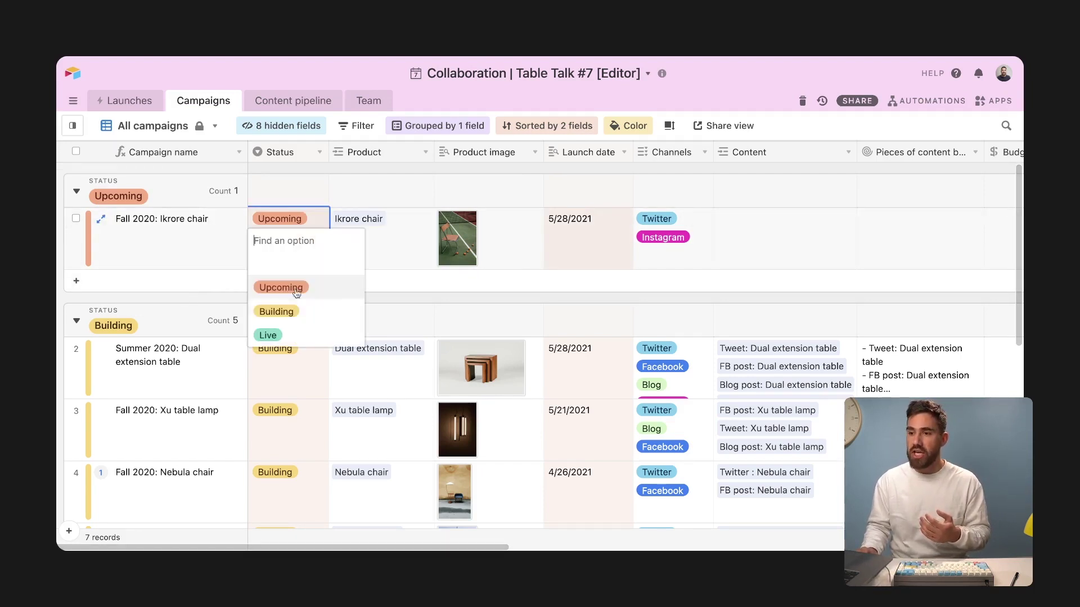
pyautogui.click(290, 220)
pyautogui.click(575, 217)
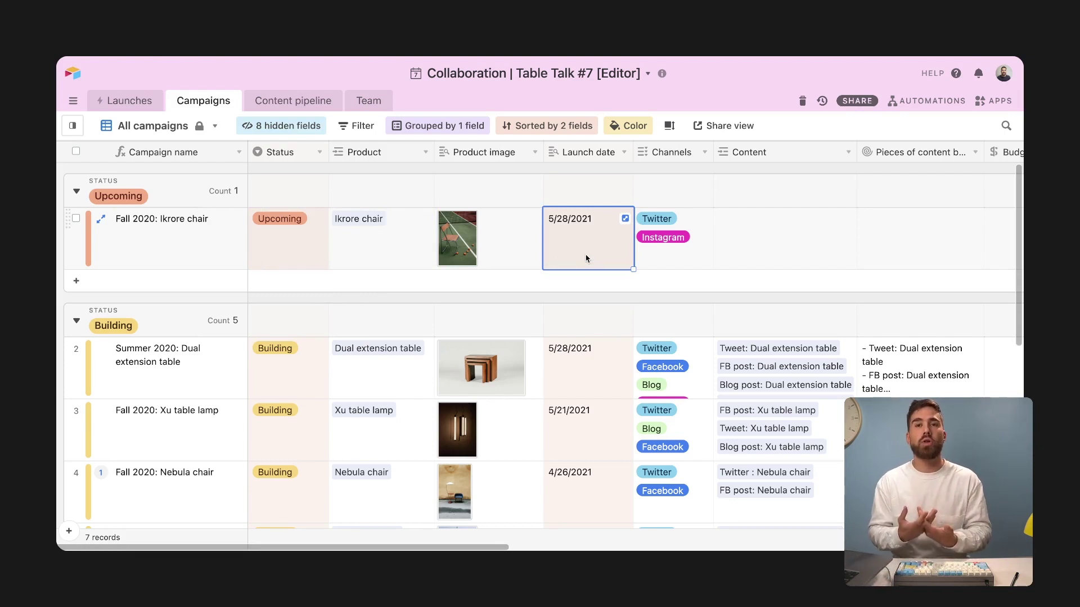
pyautogui.click(536, 156)
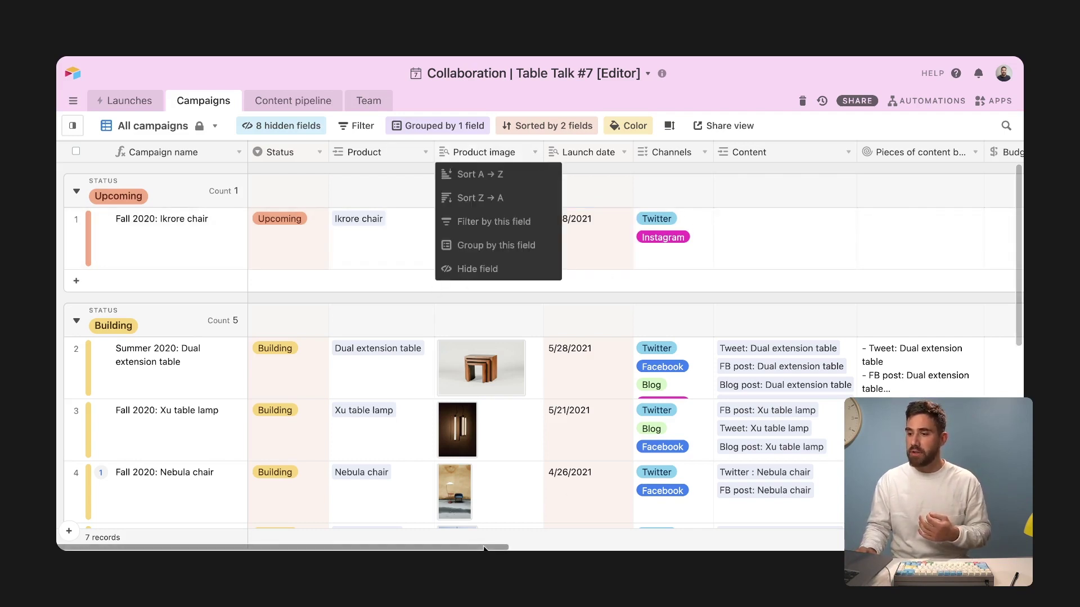
# - Scroll across the Campaigns grid, then show the base's automations panel
pyautogui.hscroll(15, 534, 234)
pyautogui.hscroll(3, 950, 288)
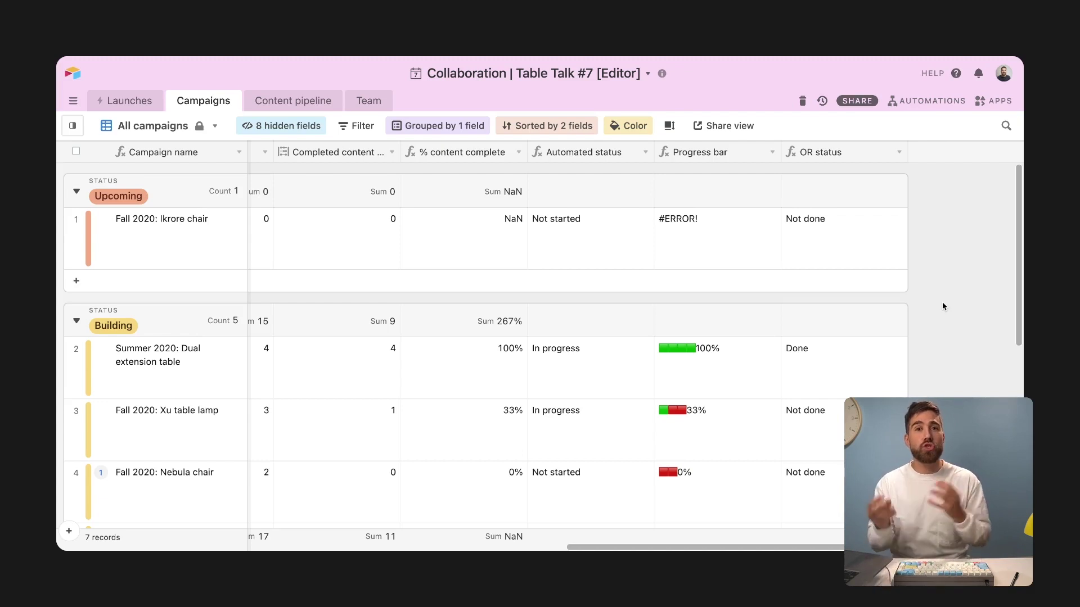
pyautogui.hscroll(-10, 942, 301)
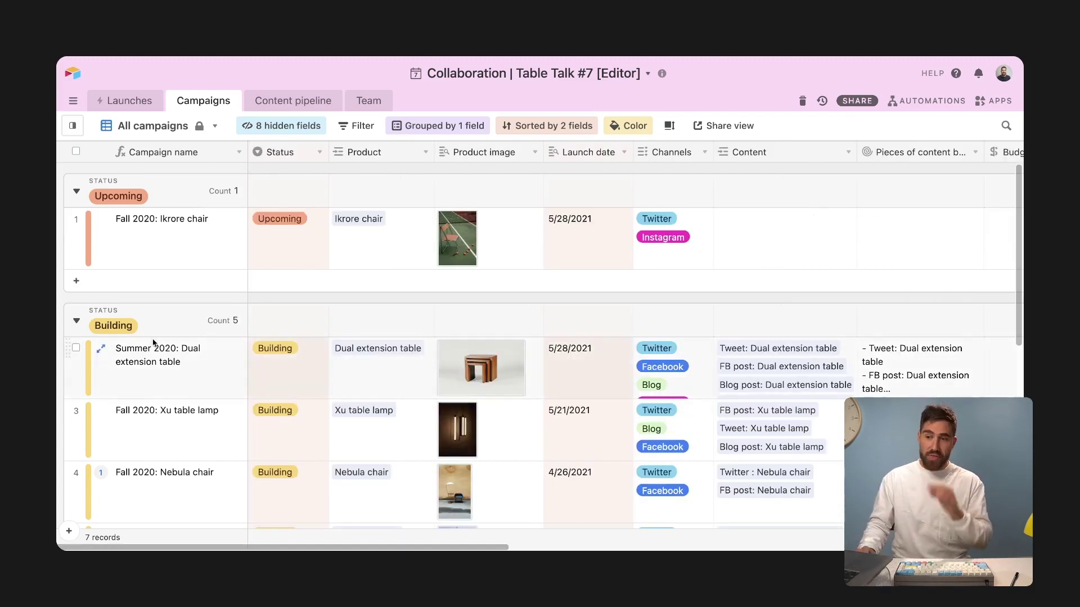
pyautogui.moveTo(73, 123)
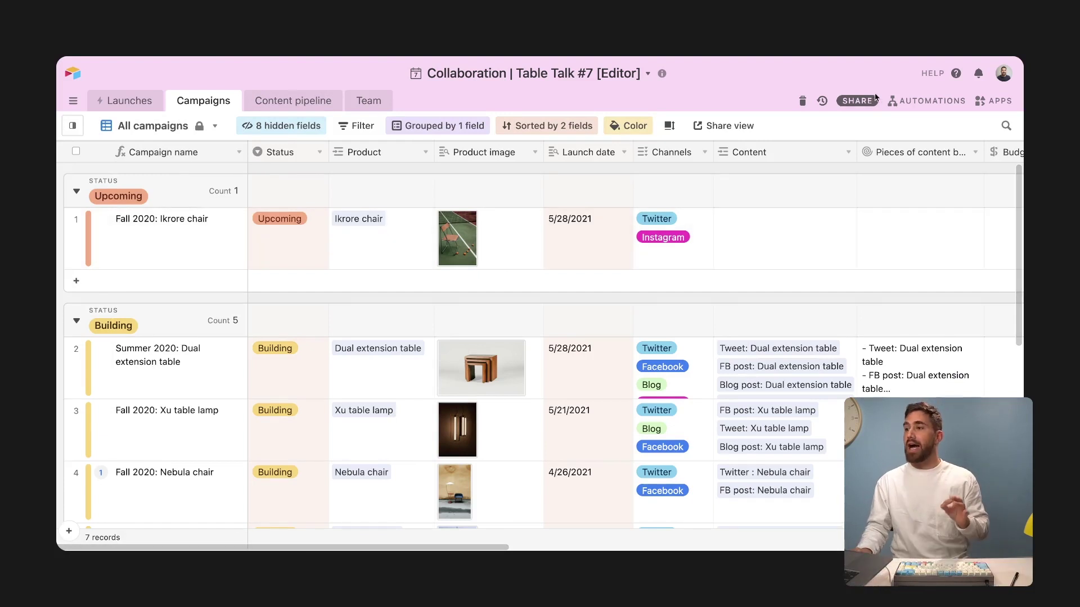
pyautogui.click(899, 100)
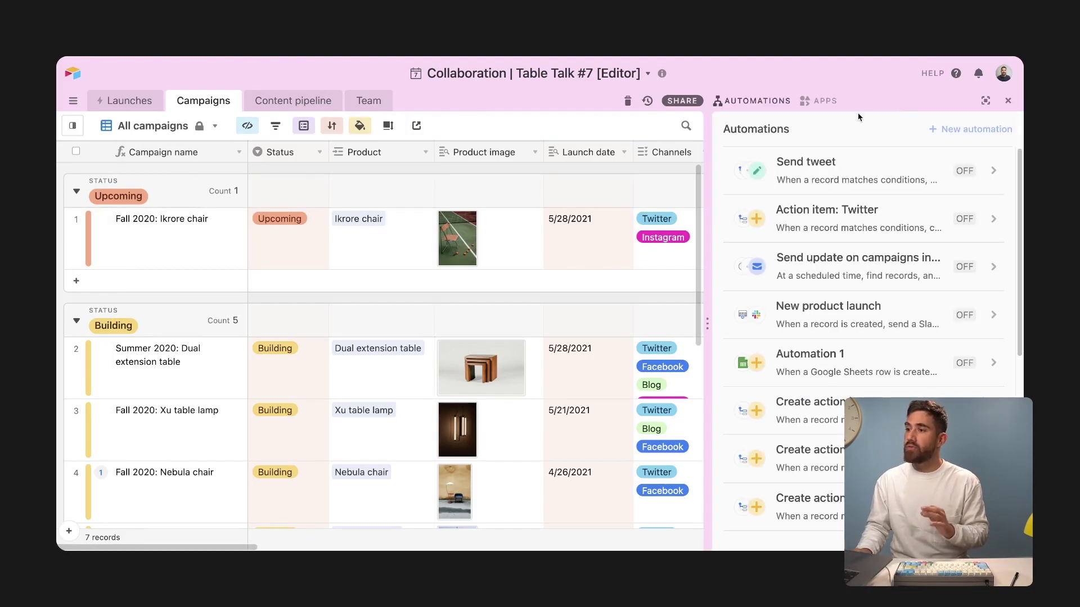
# - Inspect the Page designer app on the apps dashboard, then close the apps panel
pyautogui.click(820, 101)
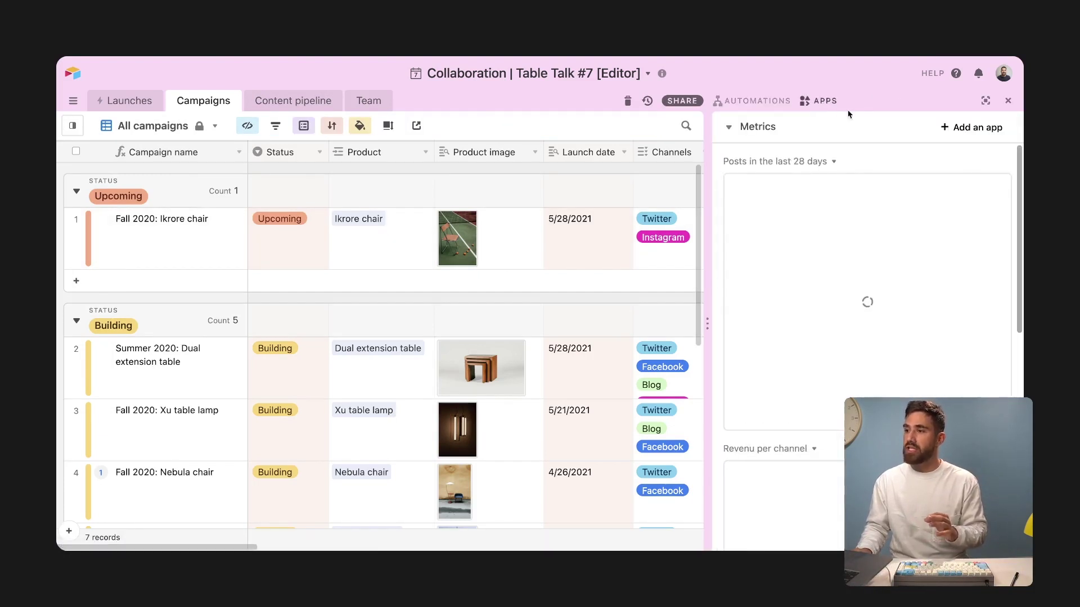
pyautogui.click(960, 127)
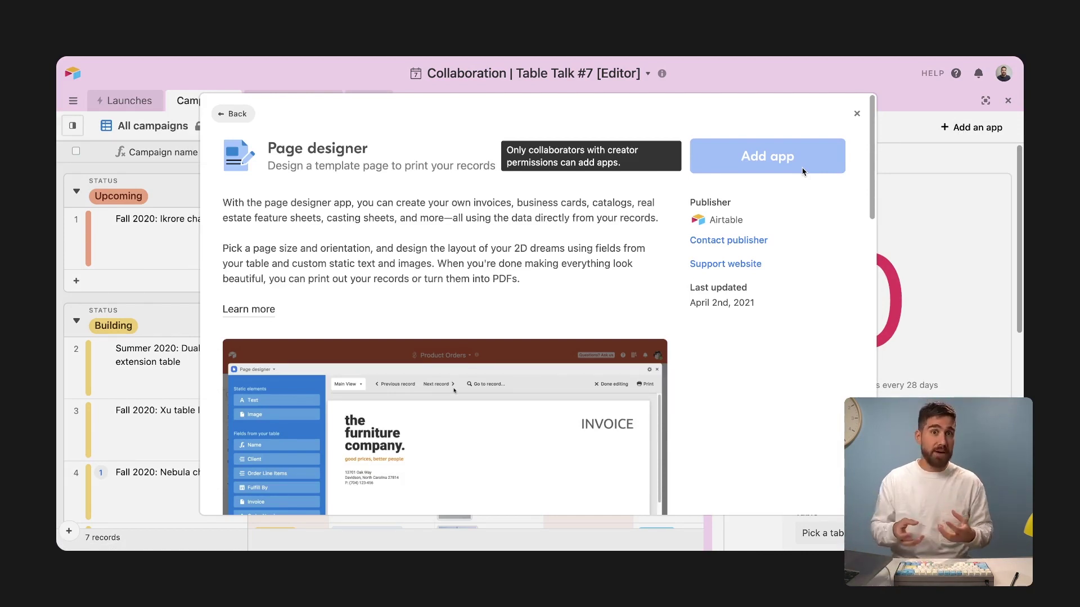
pyautogui.click(855, 115)
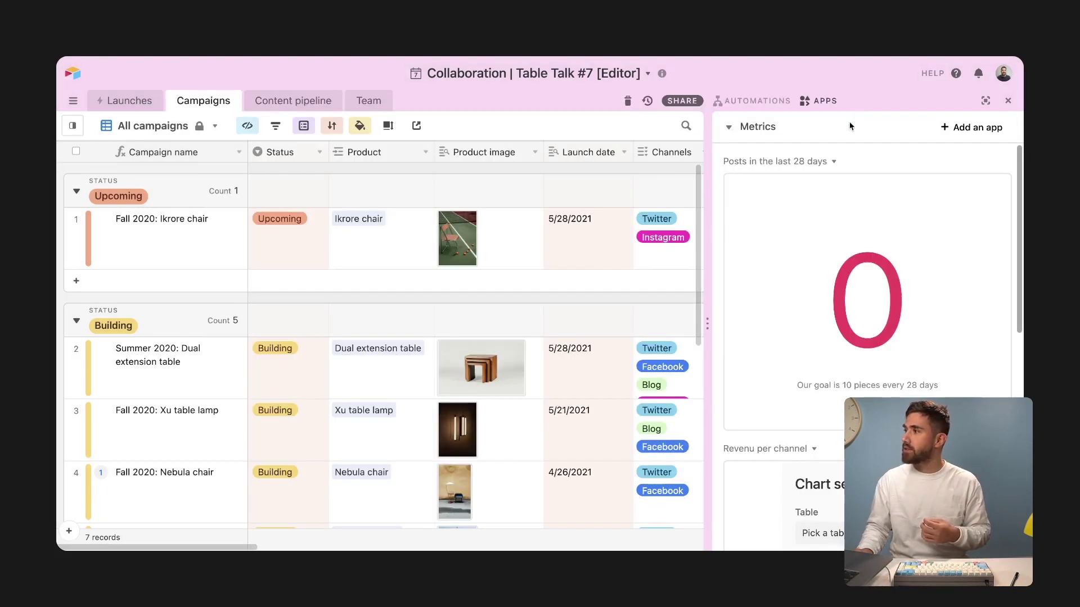
pyautogui.click(1008, 100)
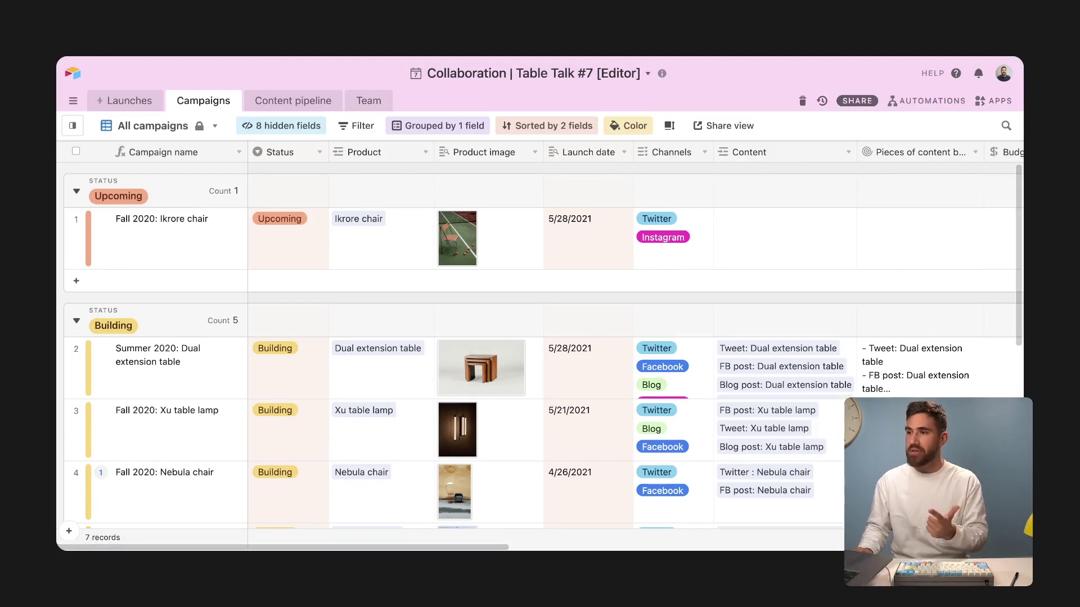
# - Return to Campaigns and select the Ikrore chair row's Product and Product image cells
pyautogui.click(613, 51)
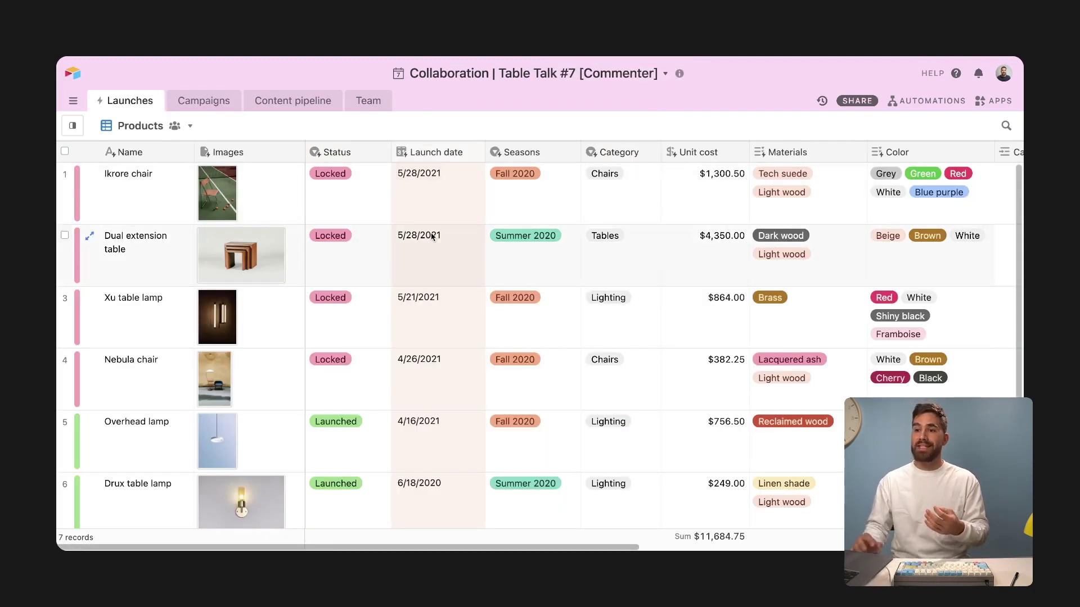
pyautogui.click(203, 100)
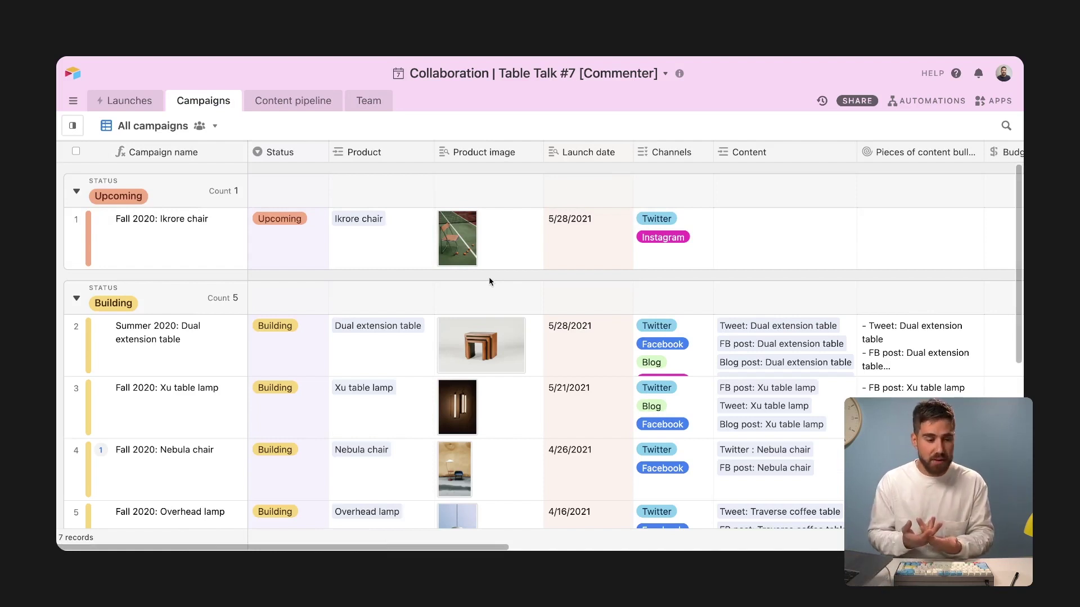
pyautogui.click(303, 223)
pyautogui.click(384, 248)
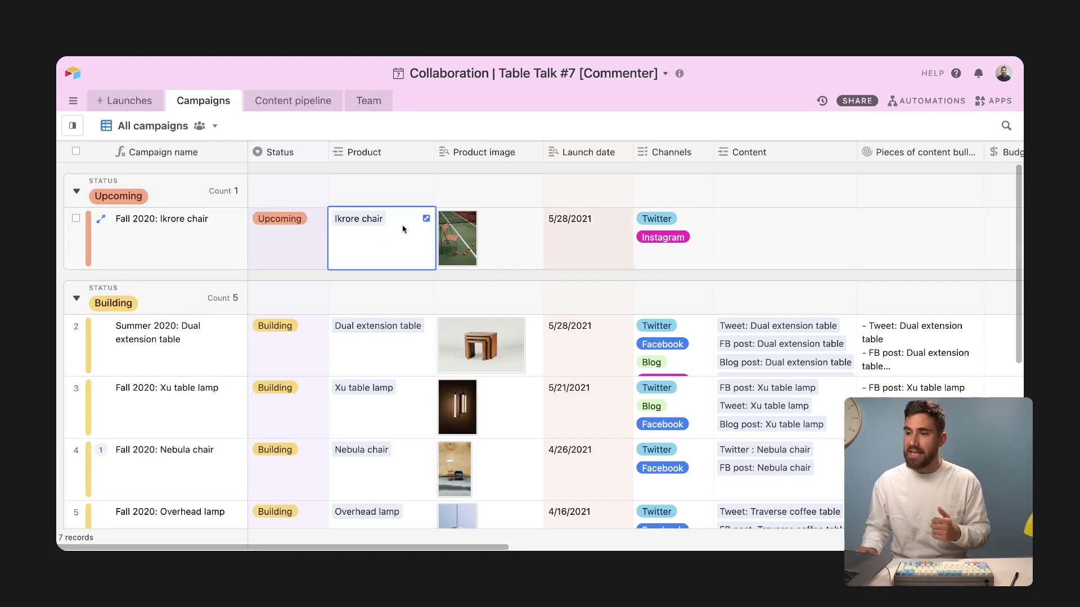
pyautogui.click(484, 223)
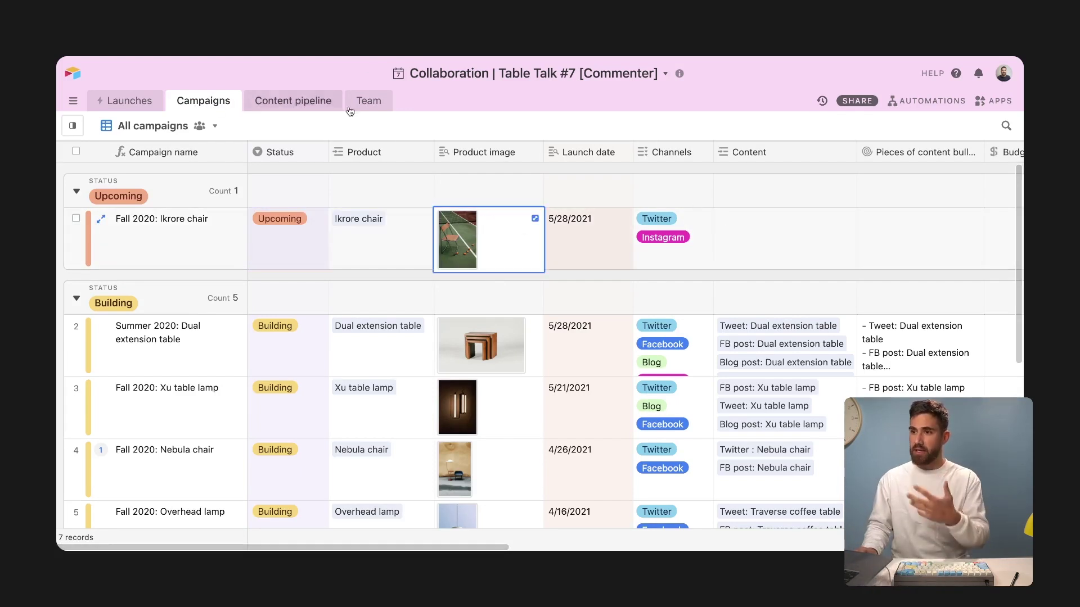
# - Comment 'what is the status here?' on Fall 2020: Ikrore chair, mentioning a teammate
pyautogui.click(101, 219)
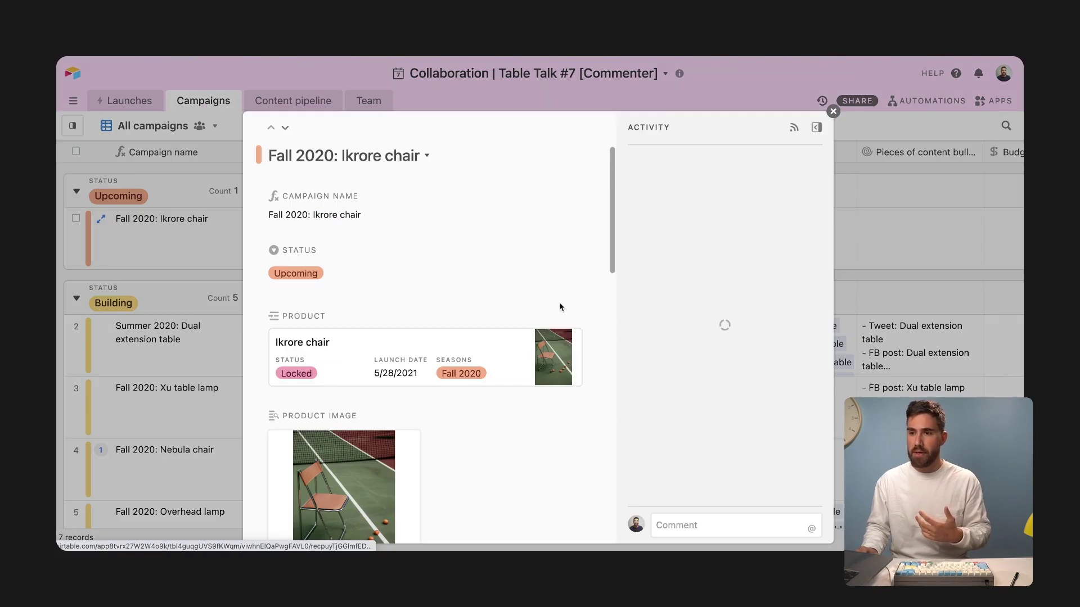
pyautogui.click(677, 524)
pyautogui.write('@sohi')
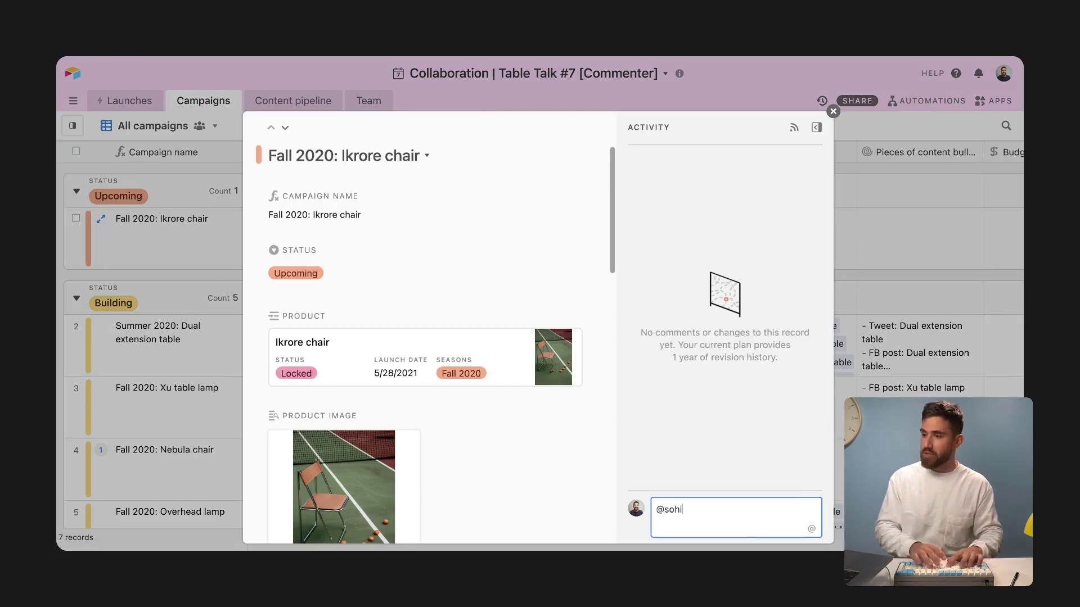
pyautogui.press('BackSpace')
pyautogui.press('BackSpace')
pyautogui.press('BackSpace')
pyautogui.press('BackSpace')
pyautogui.write('tay')
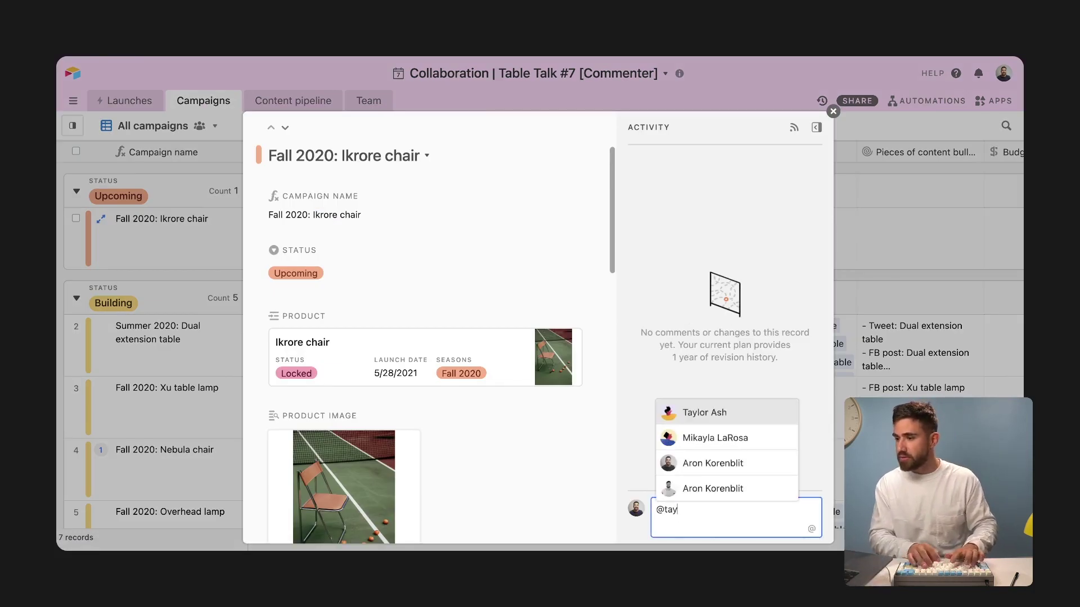
pyautogui.press('Return')
pyautogui.write('what is')
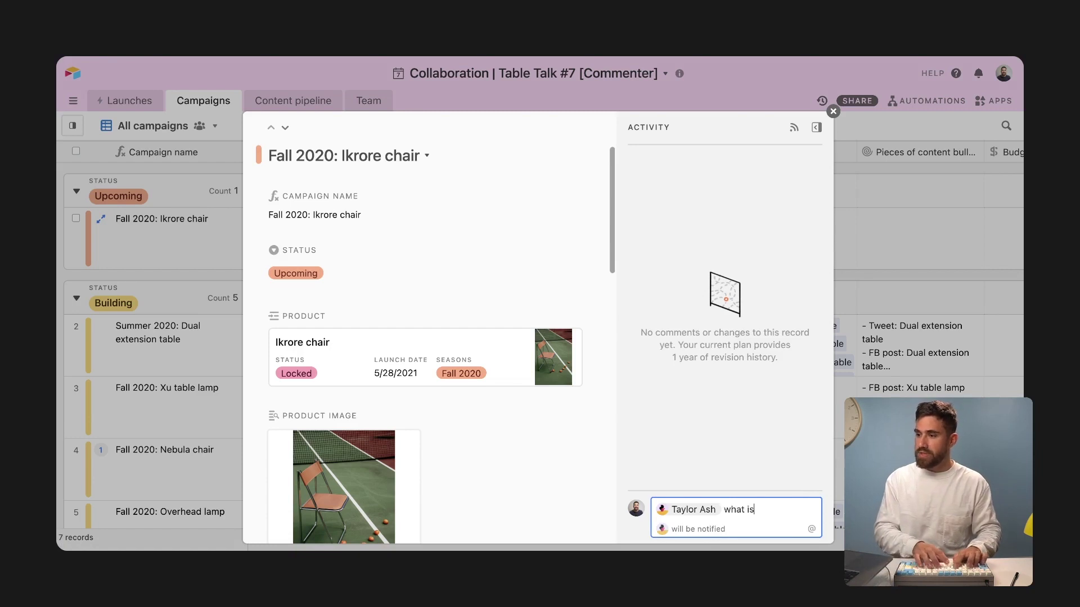
pyautogui.write(' the status here?')
pyautogui.press('Return')
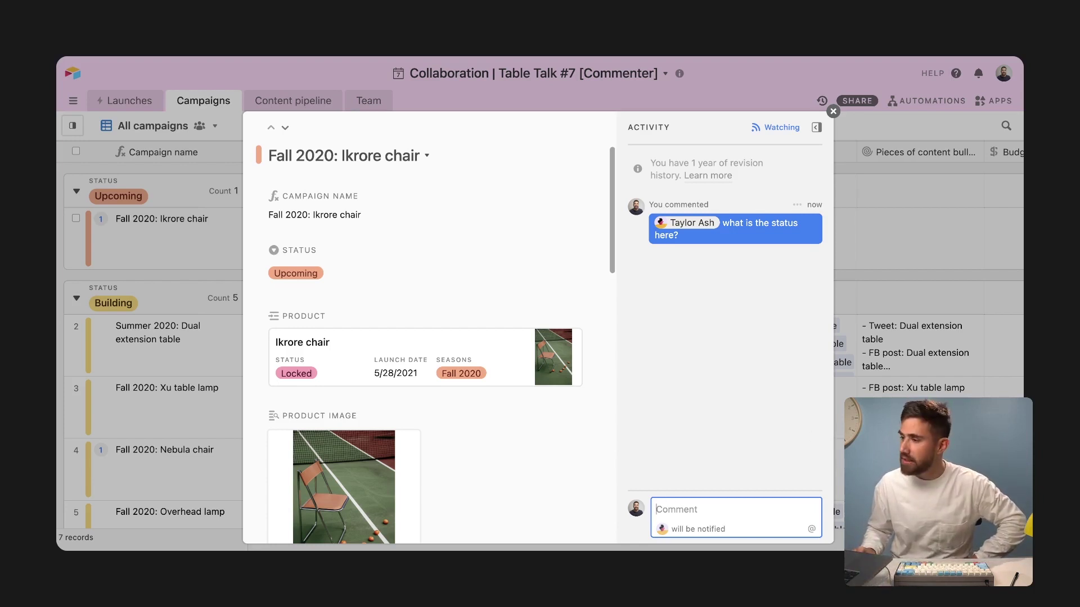
pyautogui.press('Escape')
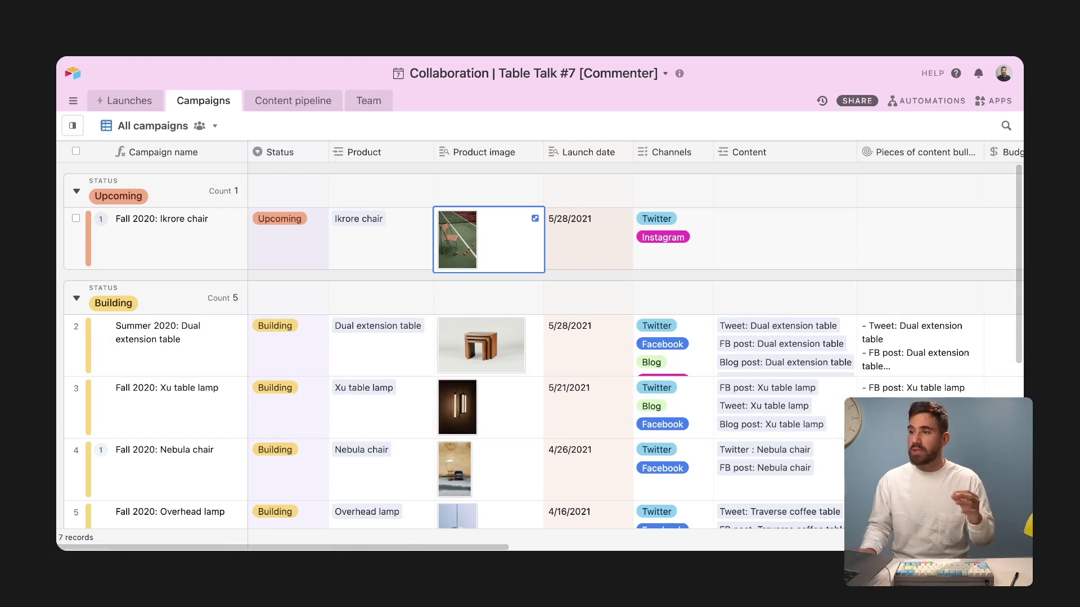
# - View the base as read-only and select the Ikrore chair row's empty cells
pyautogui.click(708, 55)
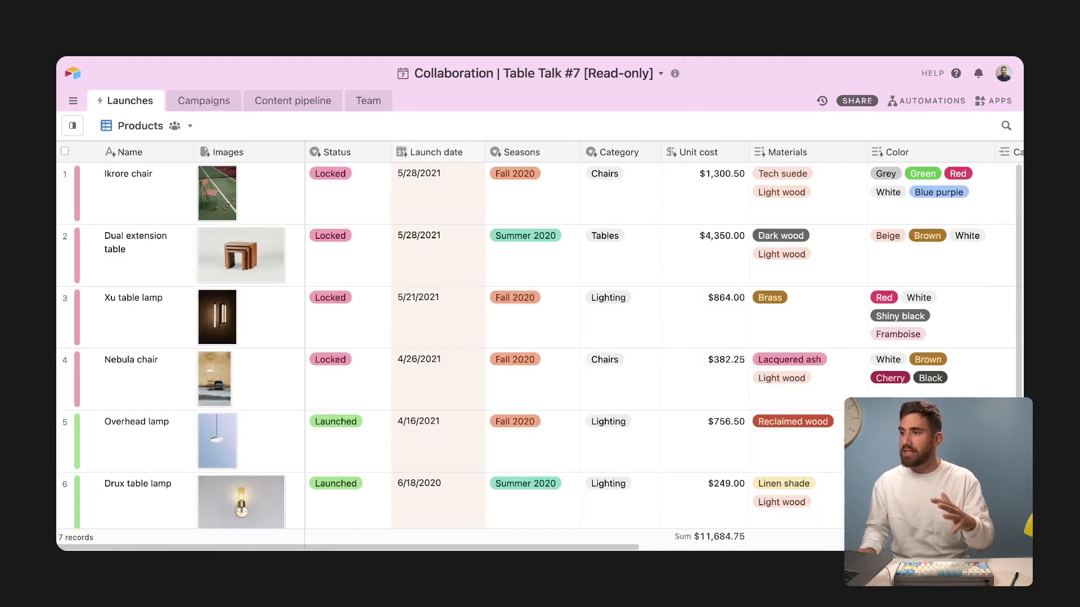
pyautogui.click(203, 100)
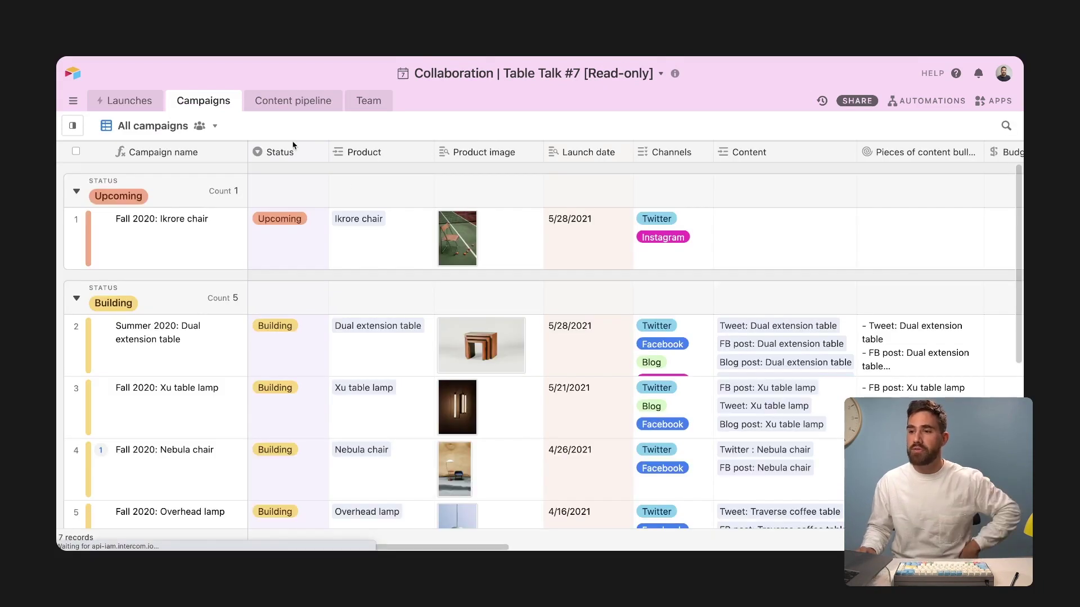
pyautogui.click(796, 242)
pyautogui.click(882, 245)
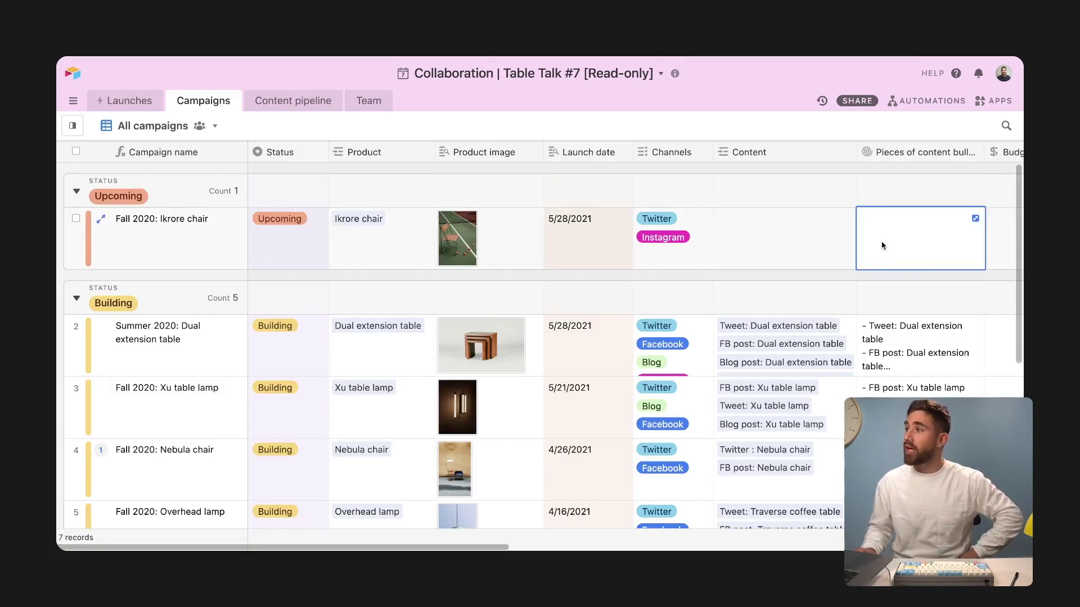
# - Expand and close the Fall 2020: Ikrore chair record, then close the sharing settings
pyautogui.click(190, 234)
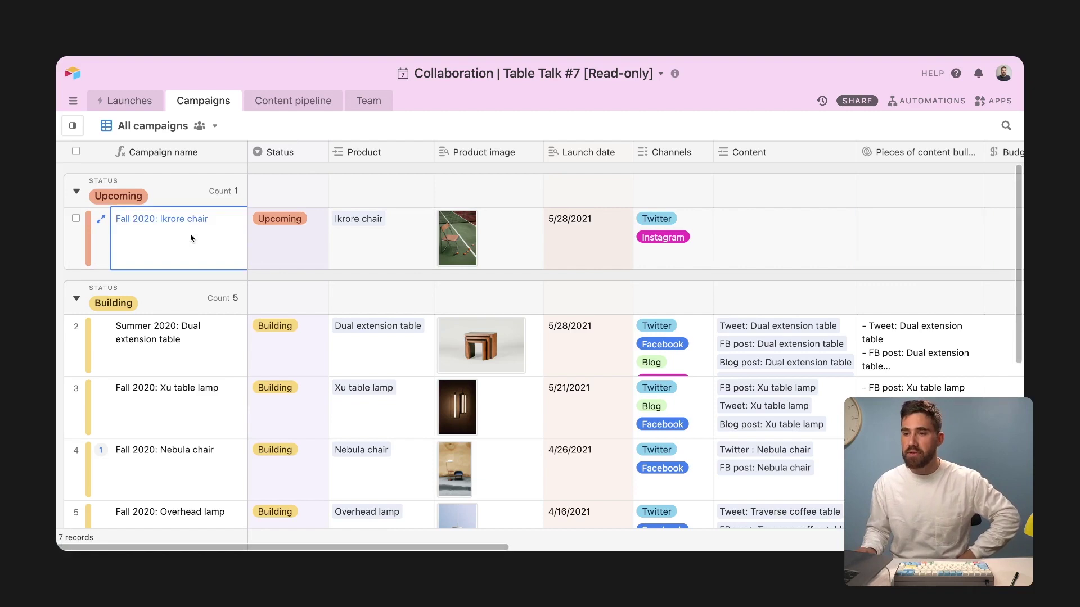
pyautogui.press('space')
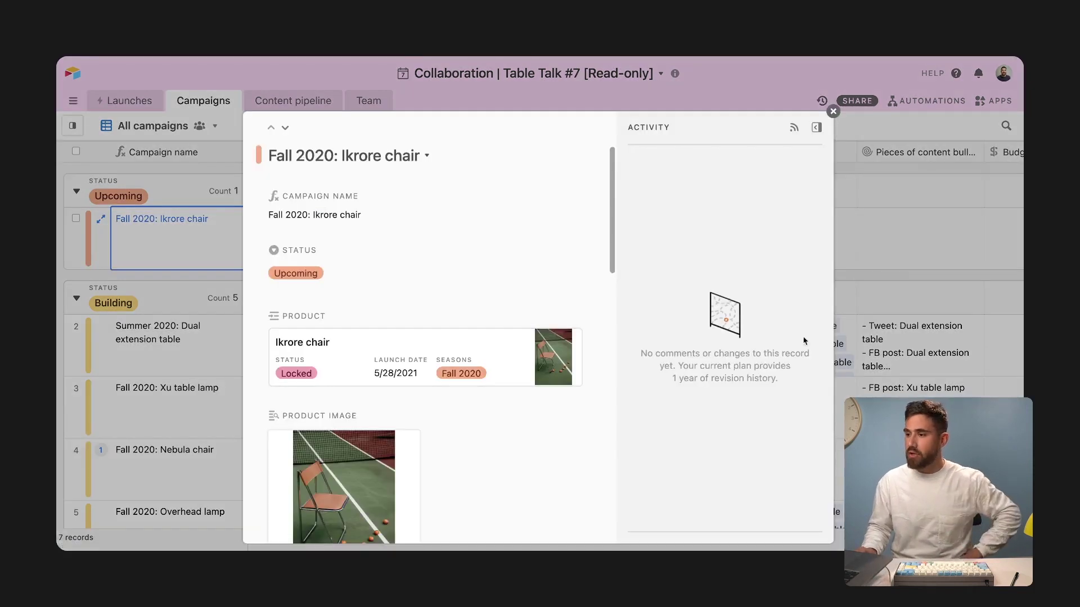
pyautogui.click(879, 241)
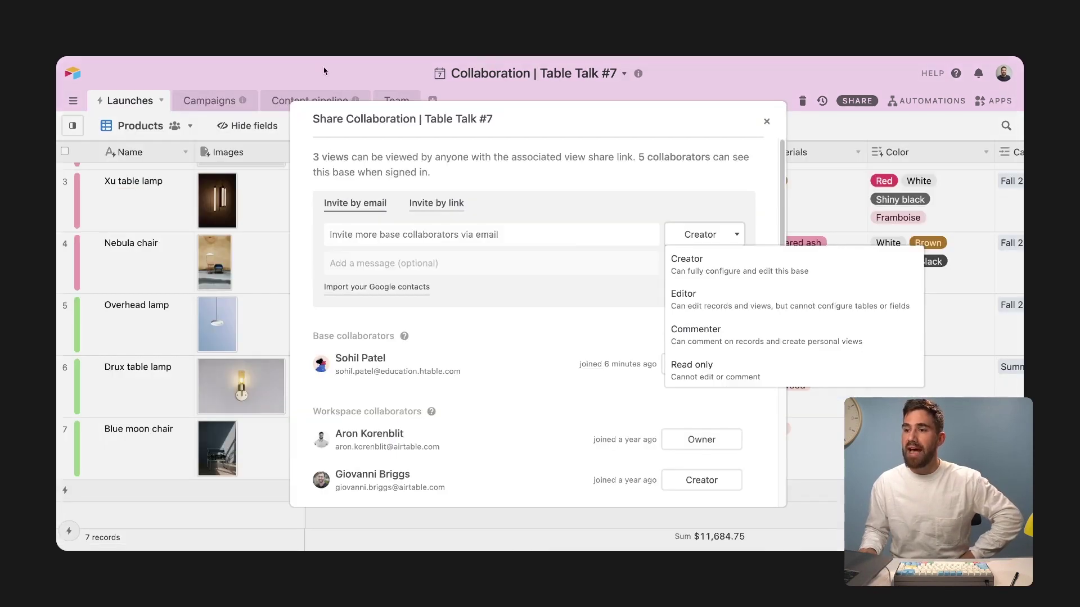
pyautogui.click(324, 70)
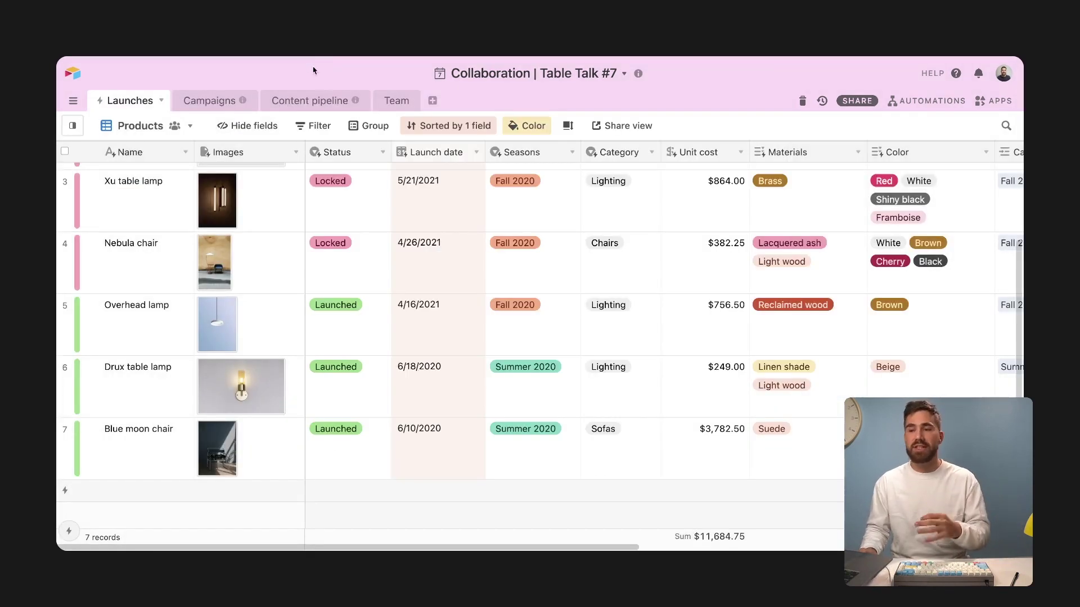
# - Open the Campaigns table's permission settings
pyautogui.click(243, 102)
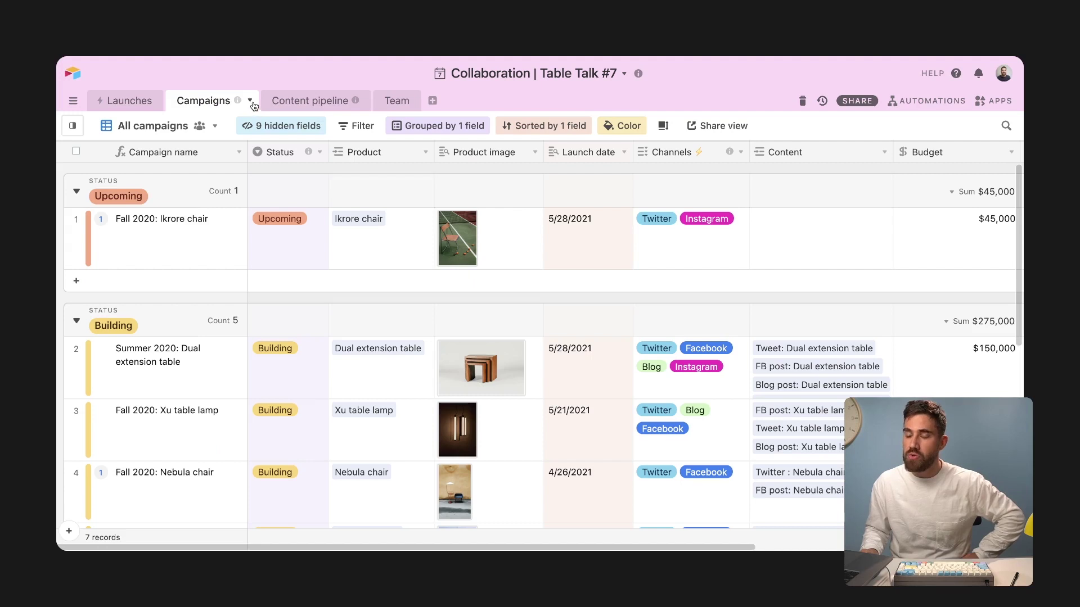
pyautogui.click(251, 102)
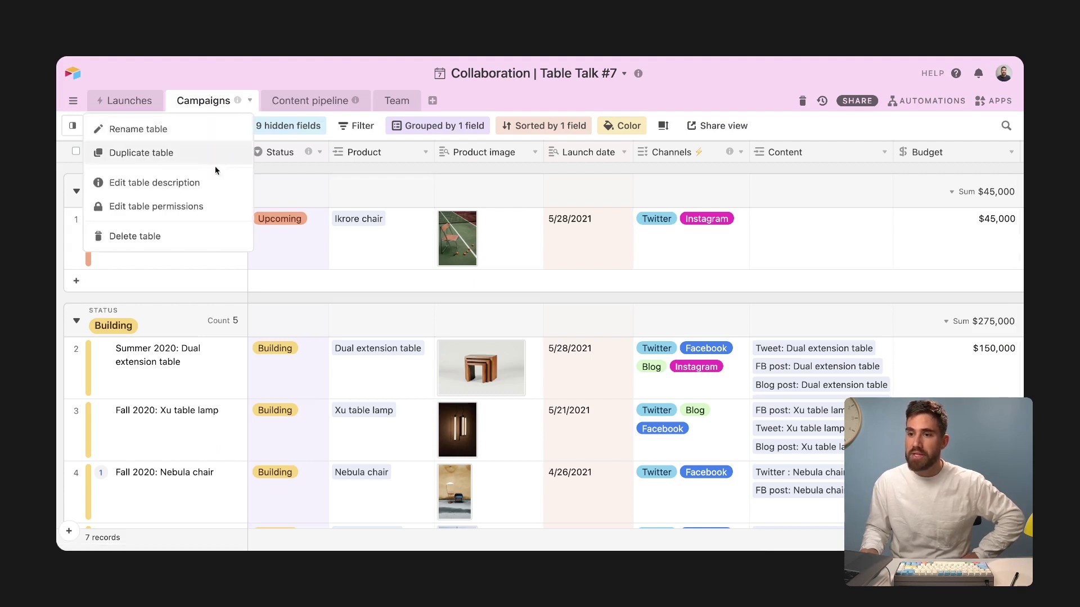
pyautogui.click(206, 206)
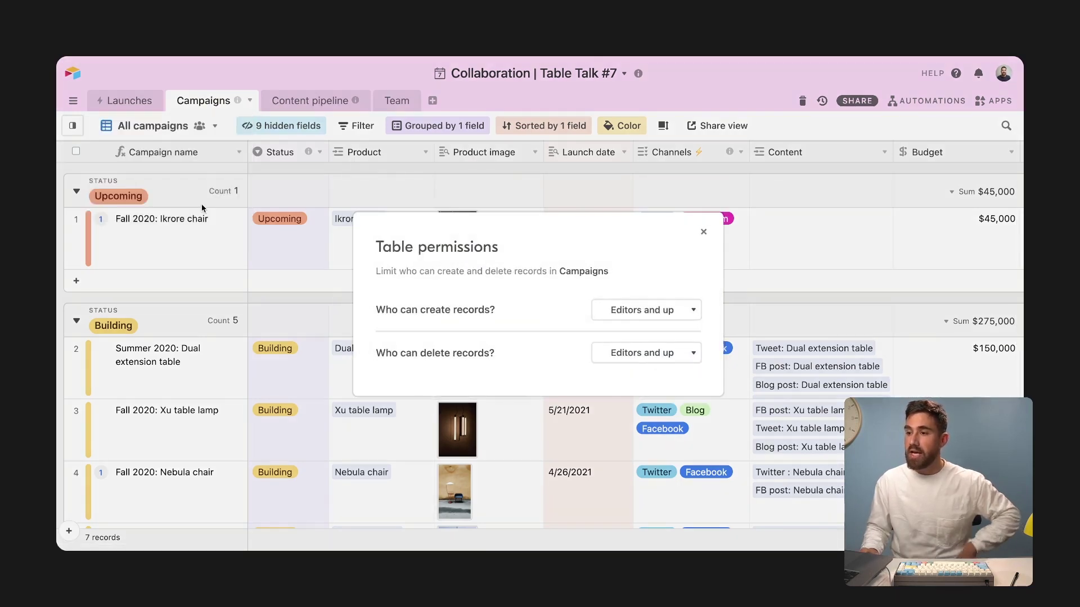
# - Review the specific-users option for record creation, then close the permissions unchanged, keeping Editors and up
pyautogui.click(619, 310)
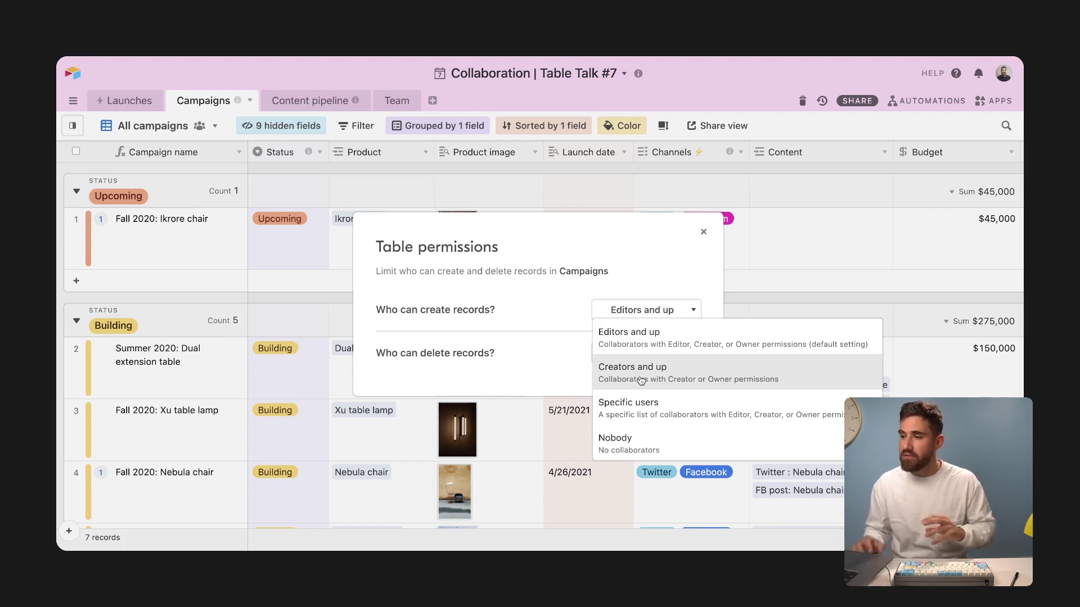
pyautogui.click(643, 403)
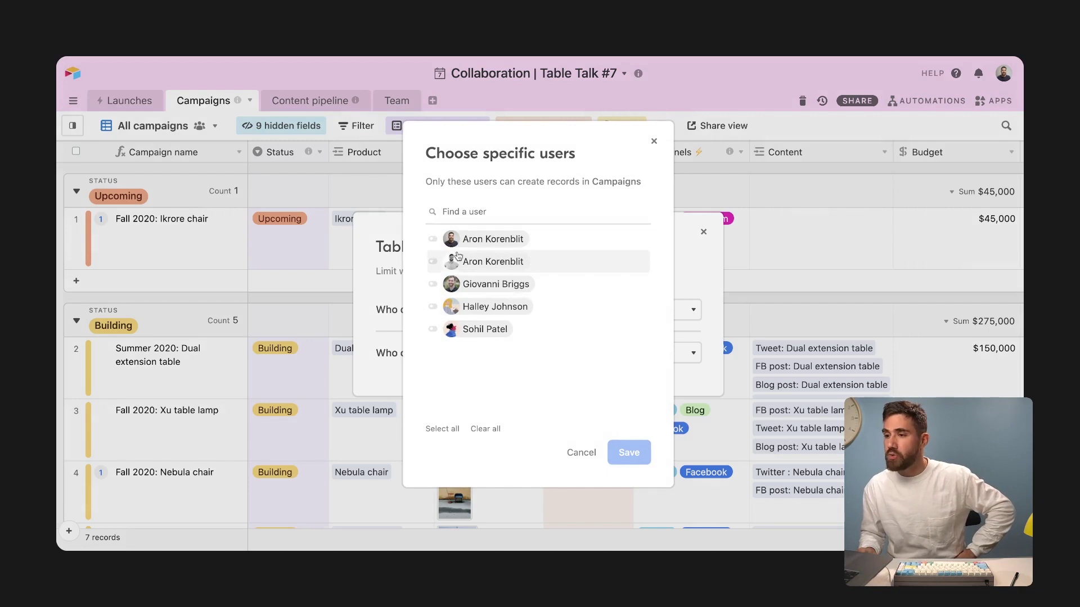
pyautogui.click(362, 305)
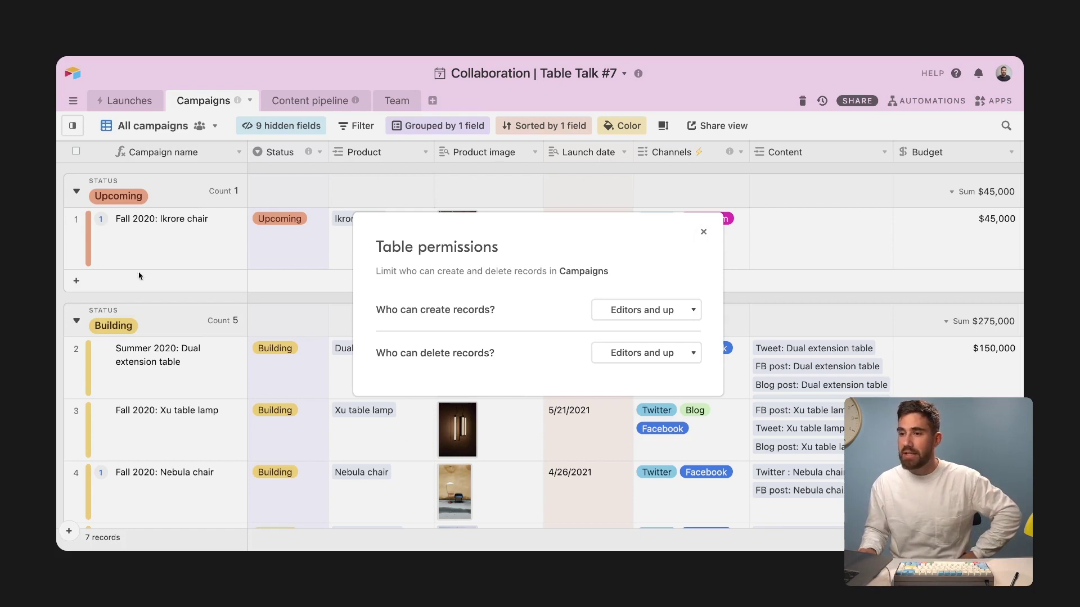
pyautogui.click(704, 232)
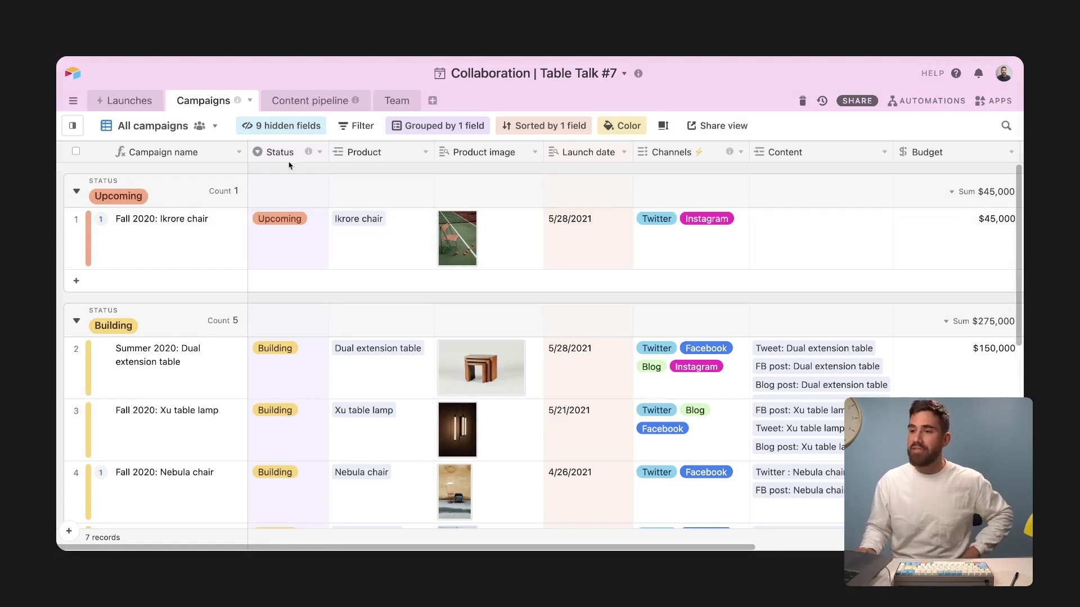
pyautogui.click(320, 152)
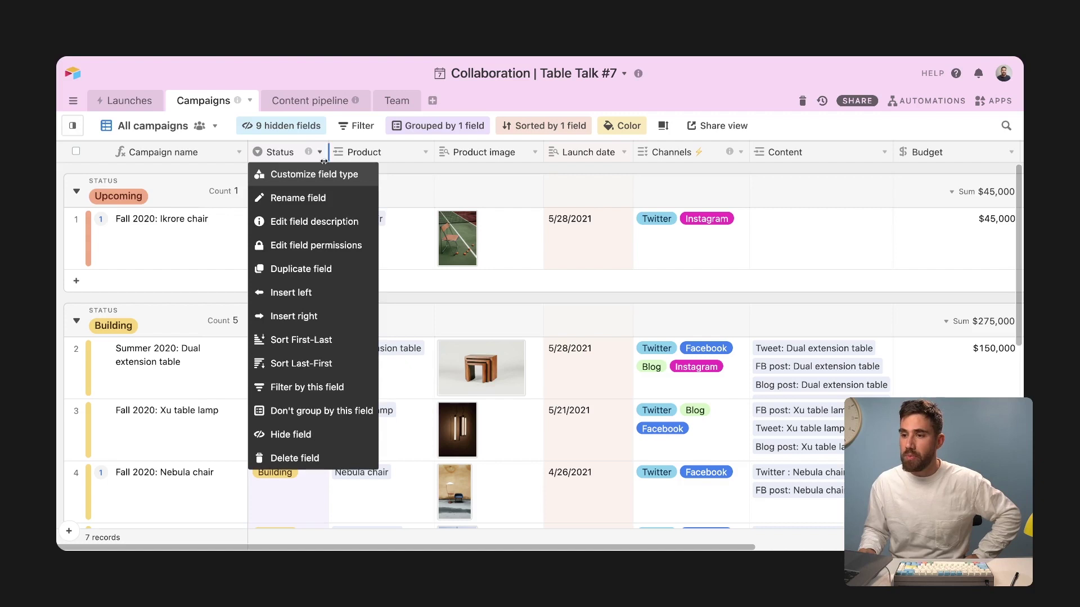
pyautogui.click(333, 248)
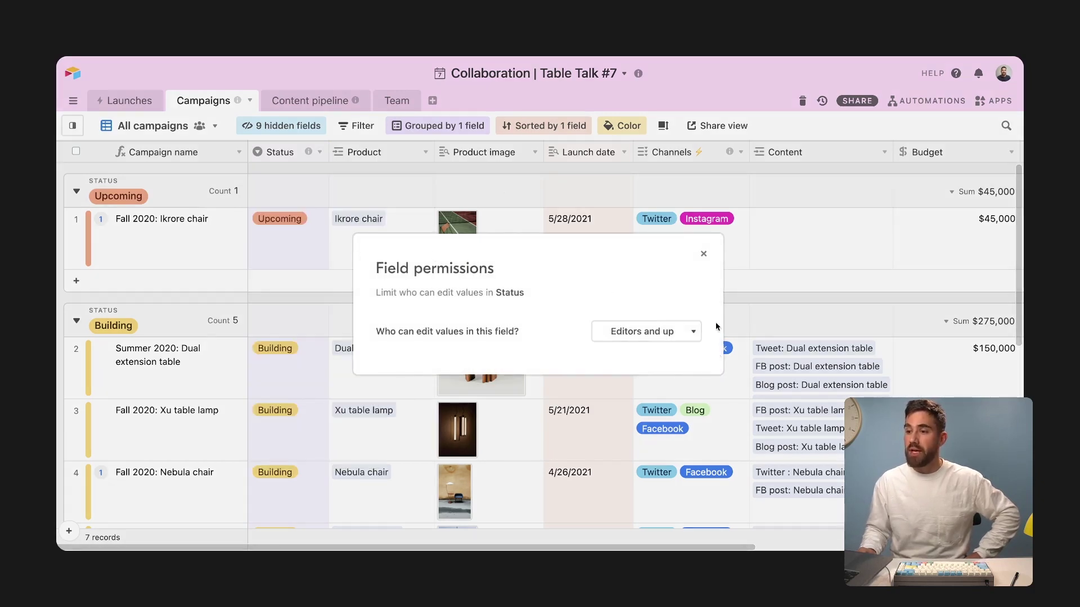
pyautogui.click(669, 339)
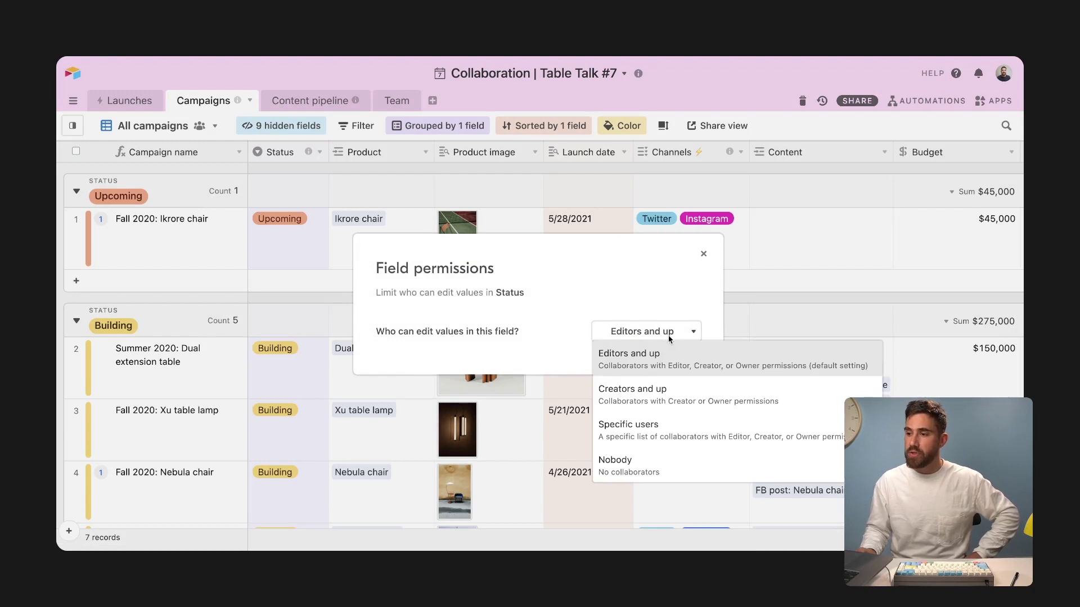
pyautogui.click(668, 431)
pyautogui.press('Escape')
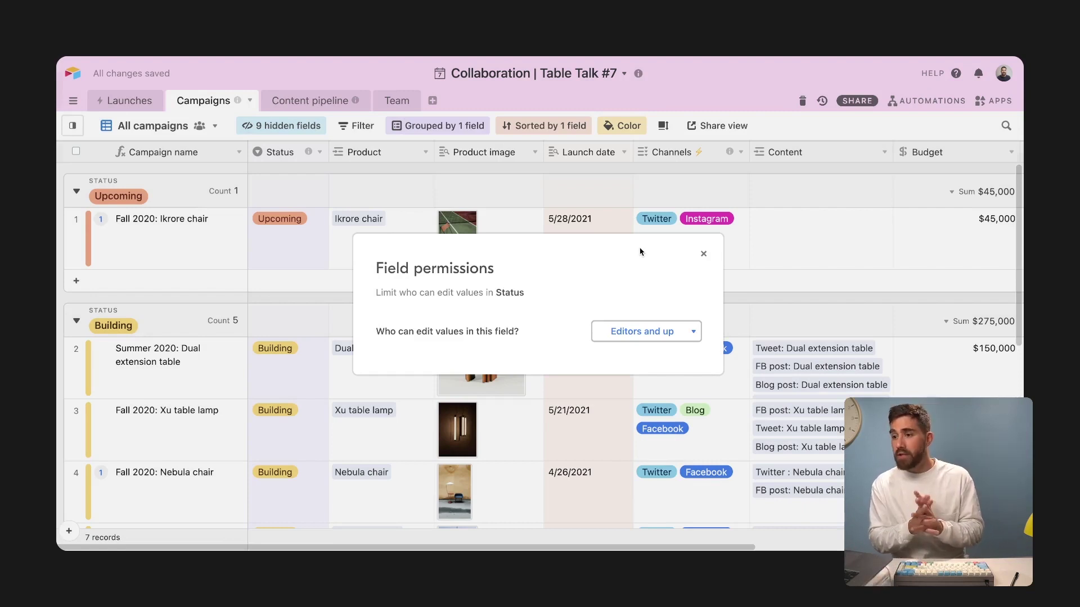
pyautogui.click(704, 254)
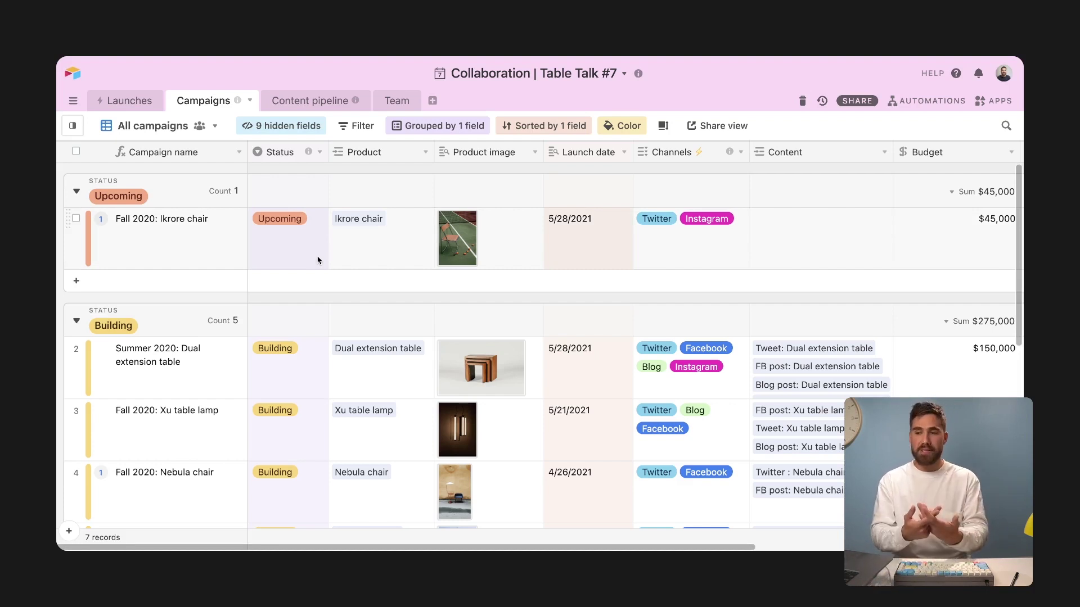
# - Switch Campaigns to the All campaigns 👀 gallery view under Public views
pyautogui.click(73, 126)
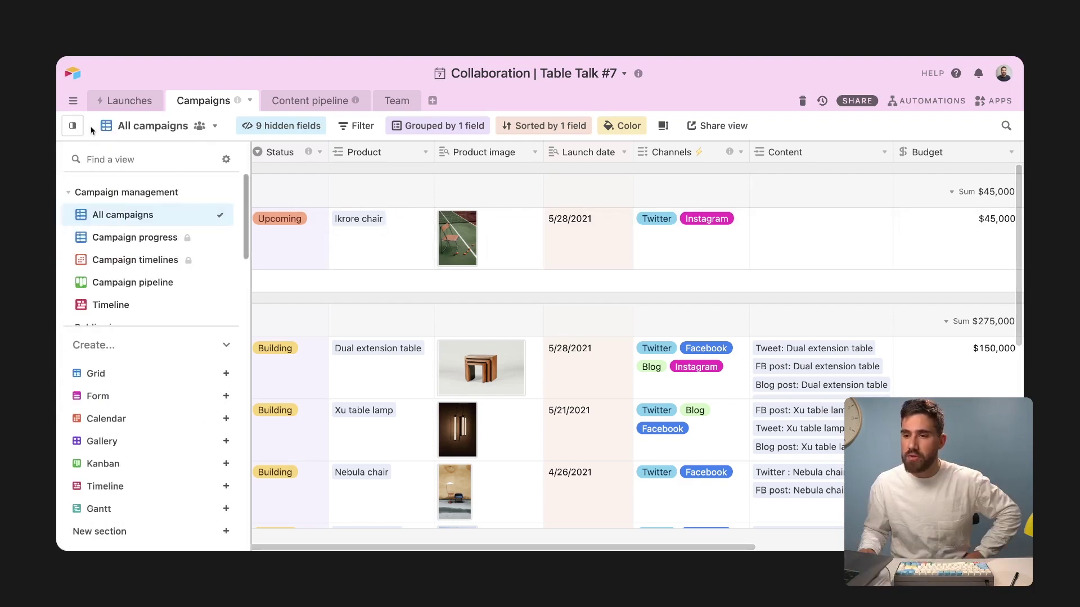
pyautogui.scroll(-5, 135, 214)
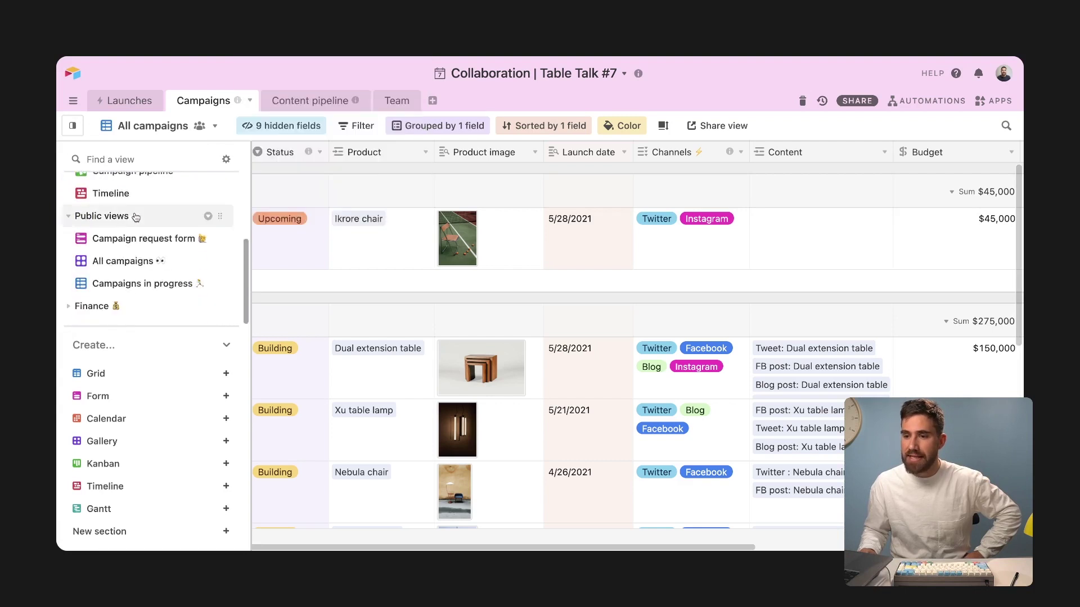
pyautogui.click(118, 272)
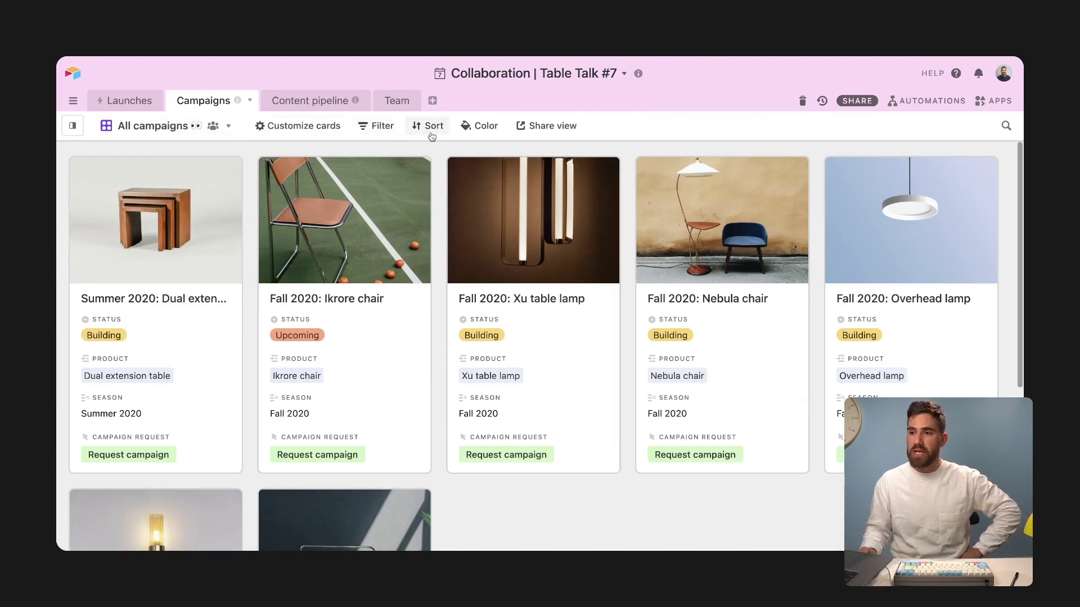
# - Create a shareable link for the All campaigns gallery without the enterprise email domain restriction
pyautogui.click(535, 127)
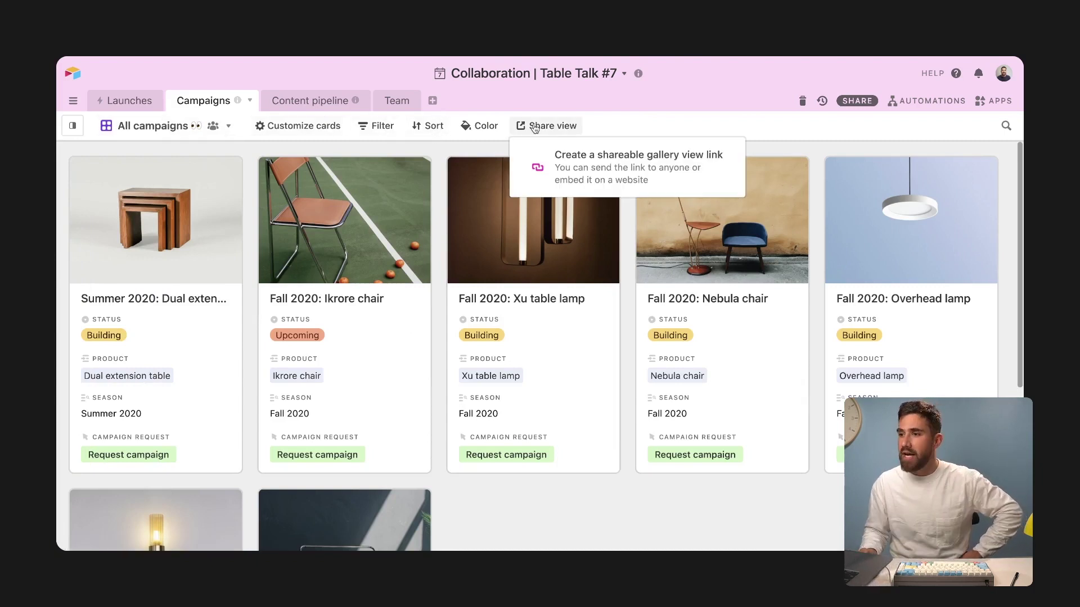
pyautogui.click(599, 172)
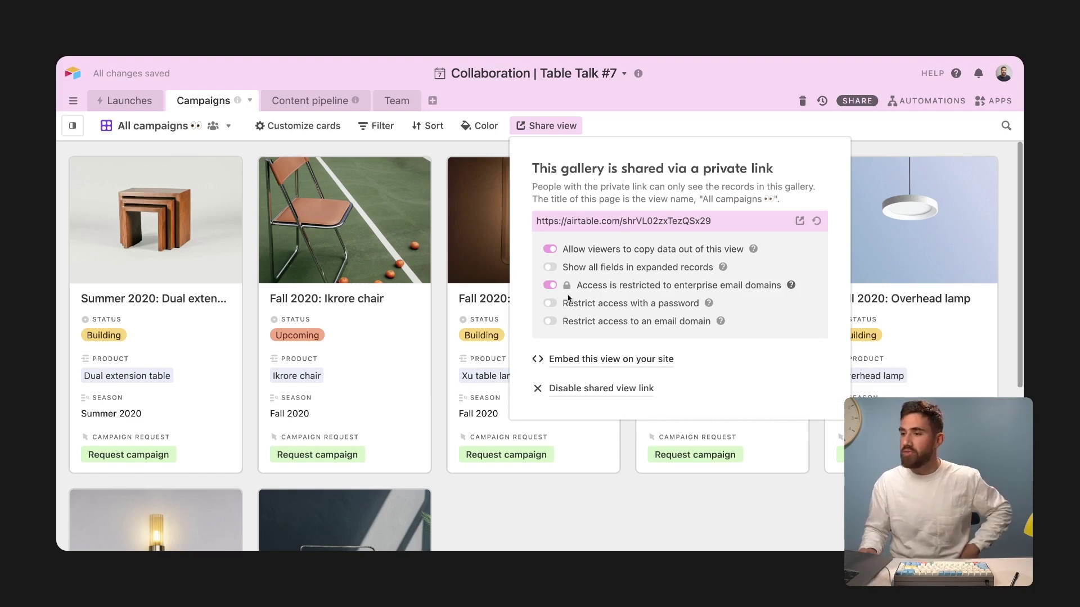
pyautogui.click(550, 286)
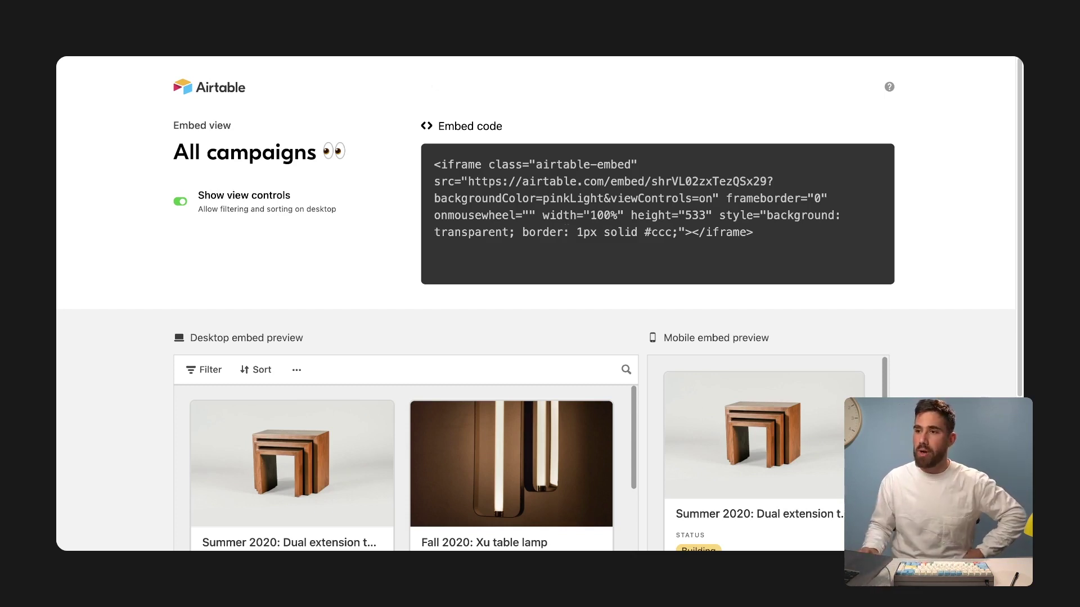
pyautogui.hotkey('ctrl', 'w')
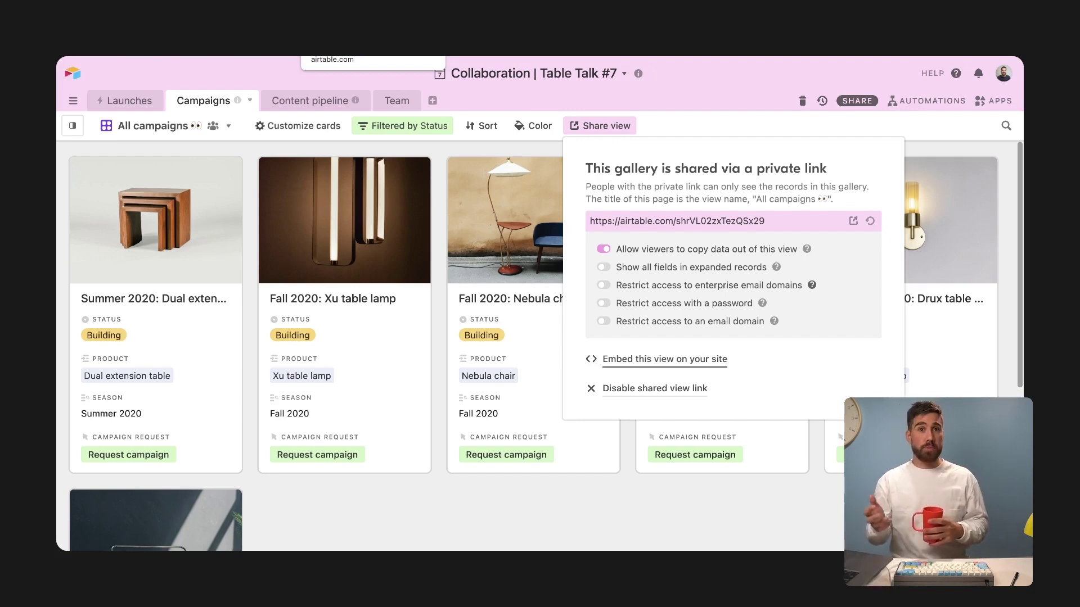
# - Open the Campaign request form view and select its private share link
pyautogui.click(448, 503)
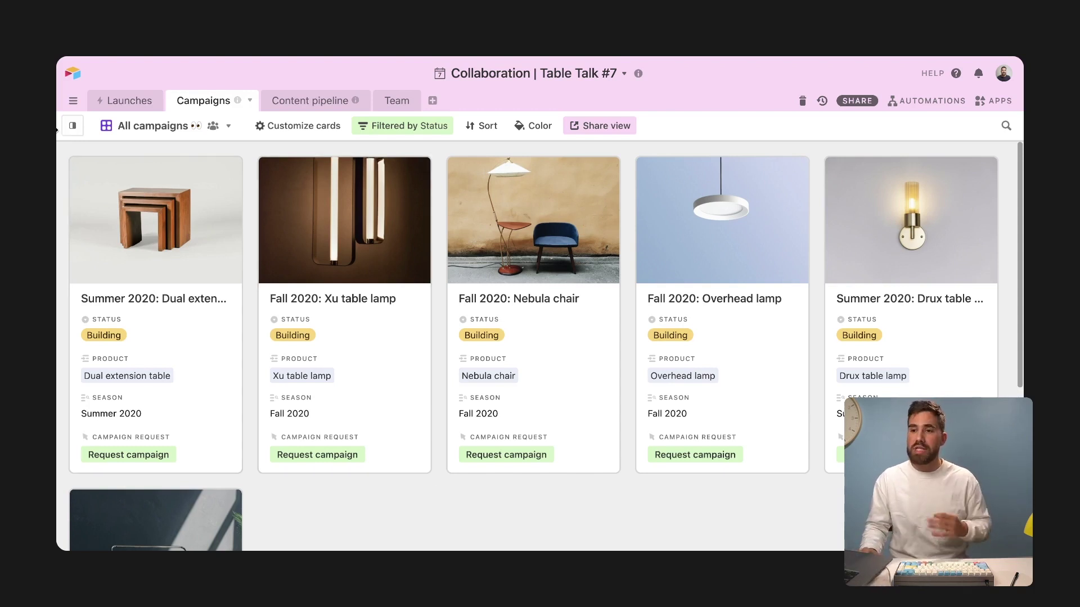
pyautogui.moveTo(76, 128)
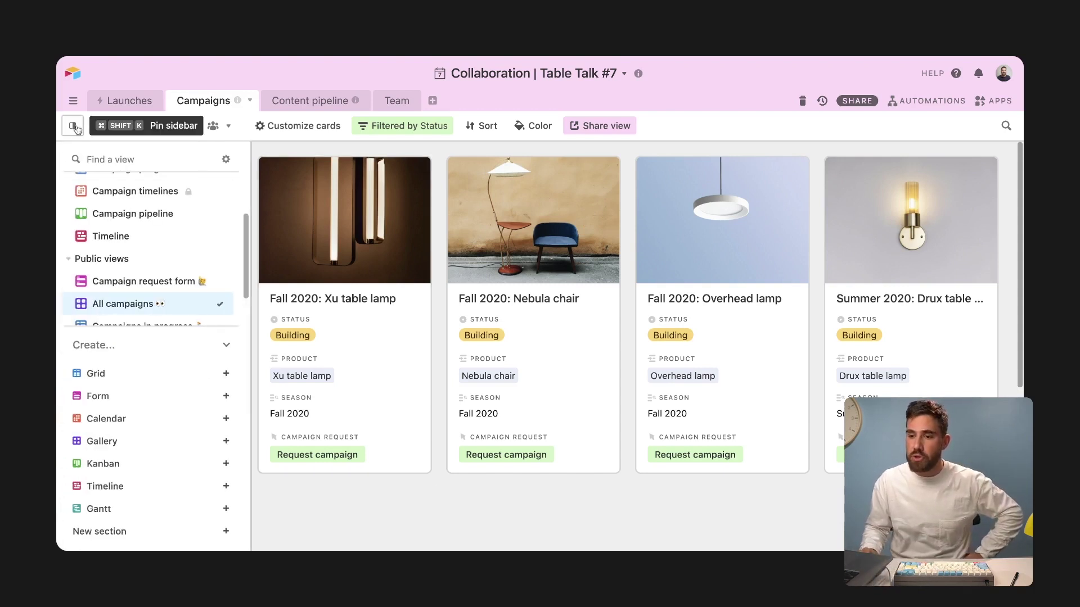
pyautogui.click(147, 281)
pyautogui.scroll(-2, 422, 342)
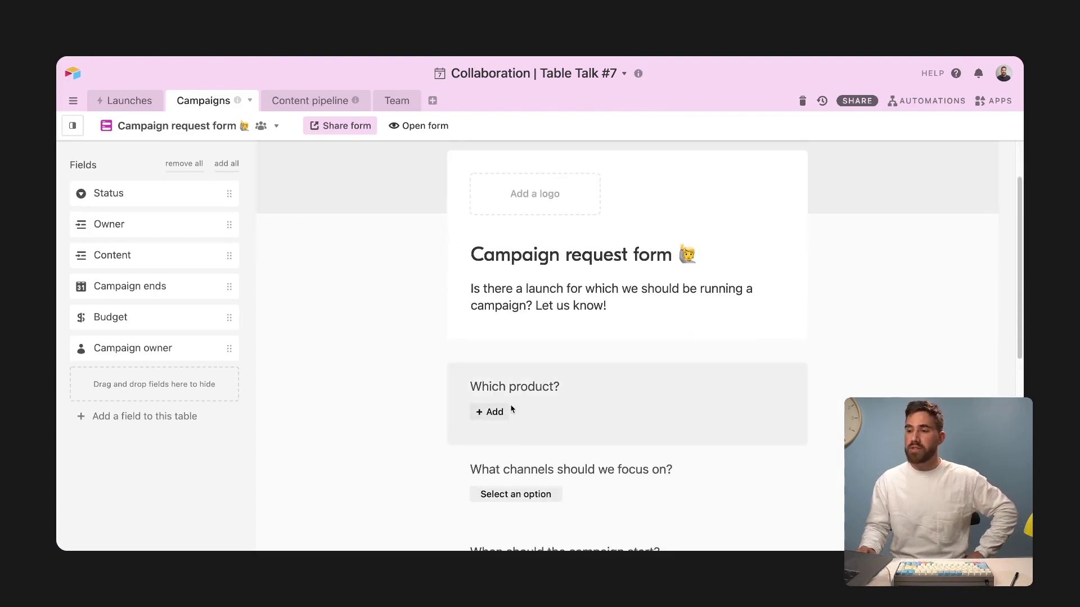
pyautogui.scroll(-1, 380, 309)
pyautogui.scroll(3, 381, 308)
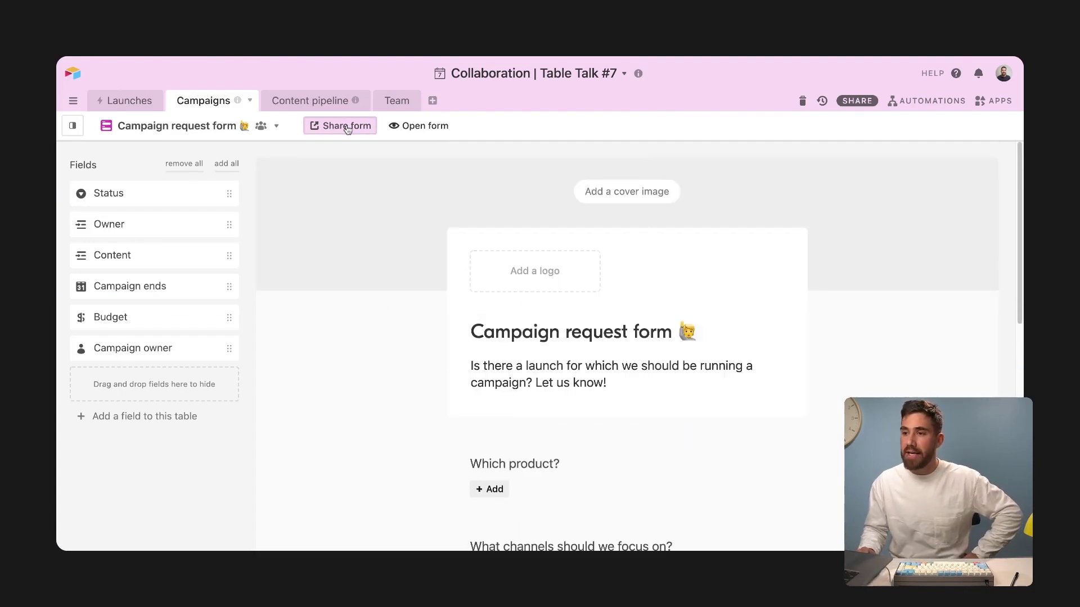
pyautogui.click(339, 125)
pyautogui.click(474, 222)
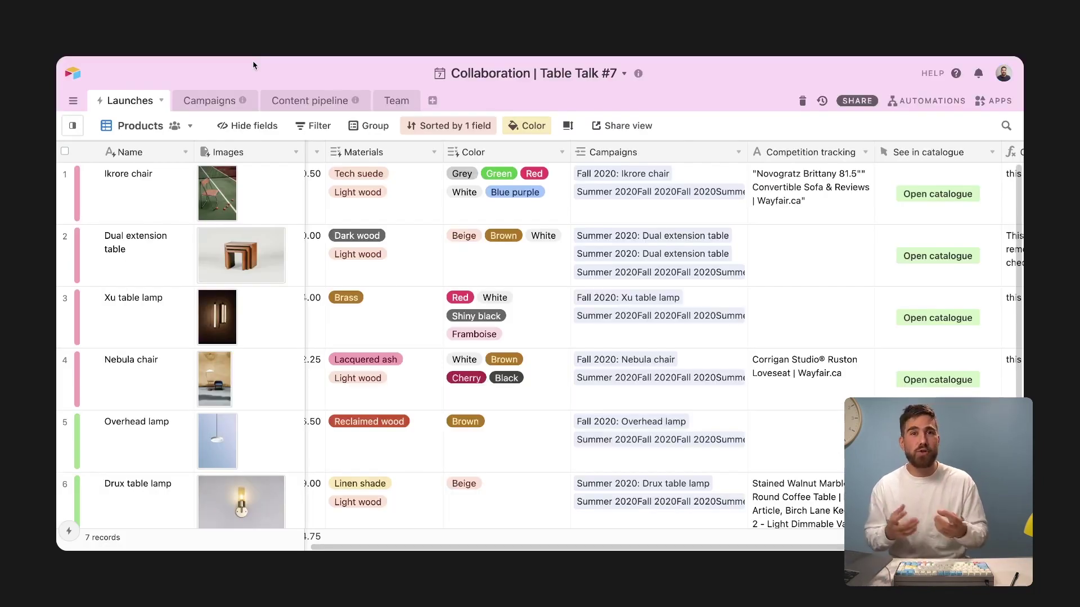
pyautogui.click(553, 74)
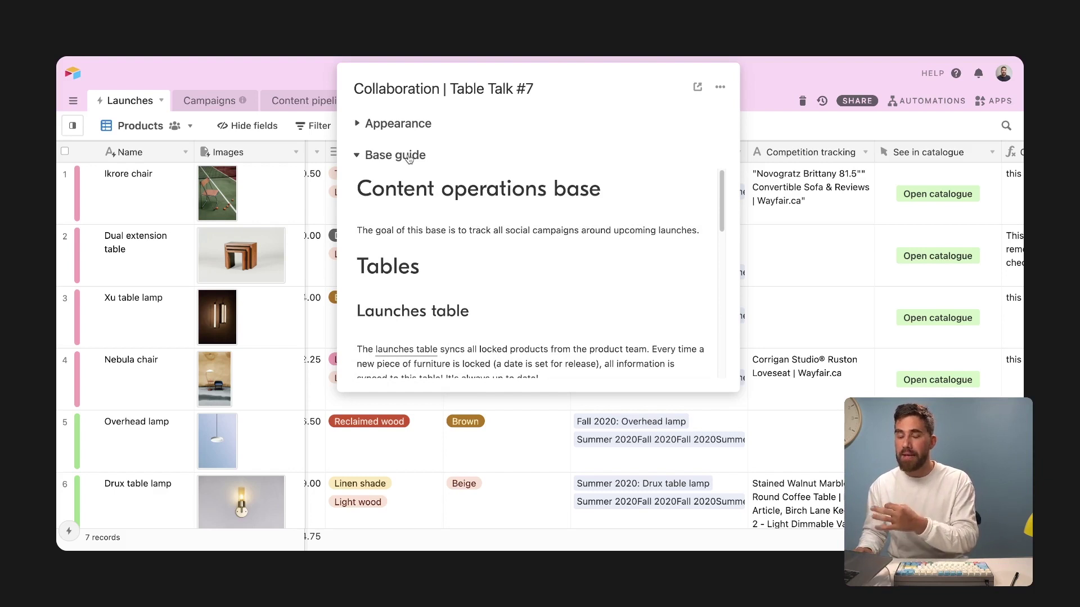
pyautogui.scroll(-1, 724, 208)
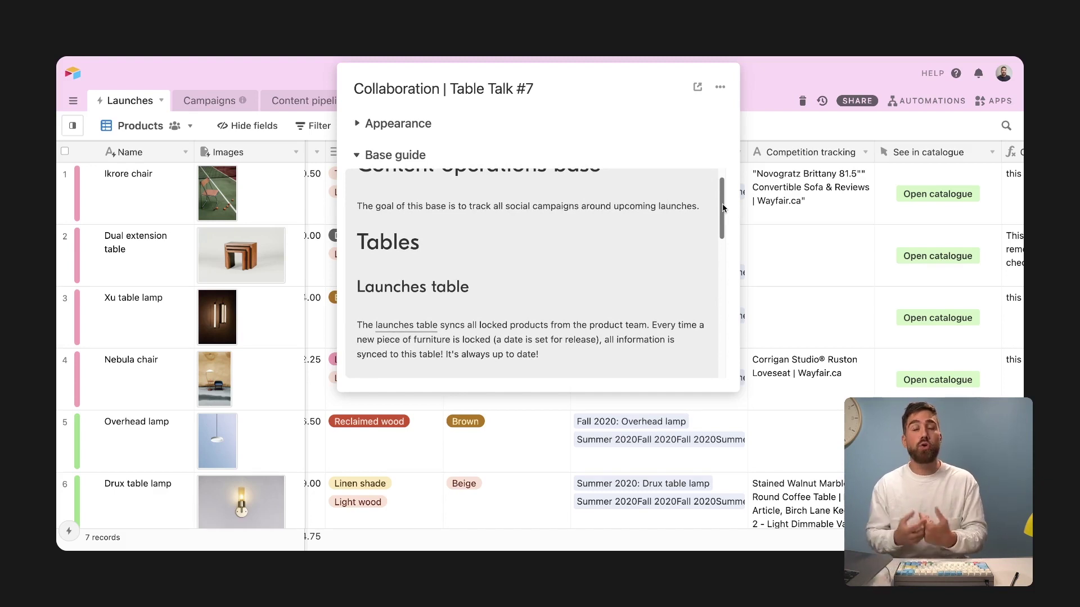
pyautogui.moveTo(724, 208); pyautogui.dragTo(722, 313)
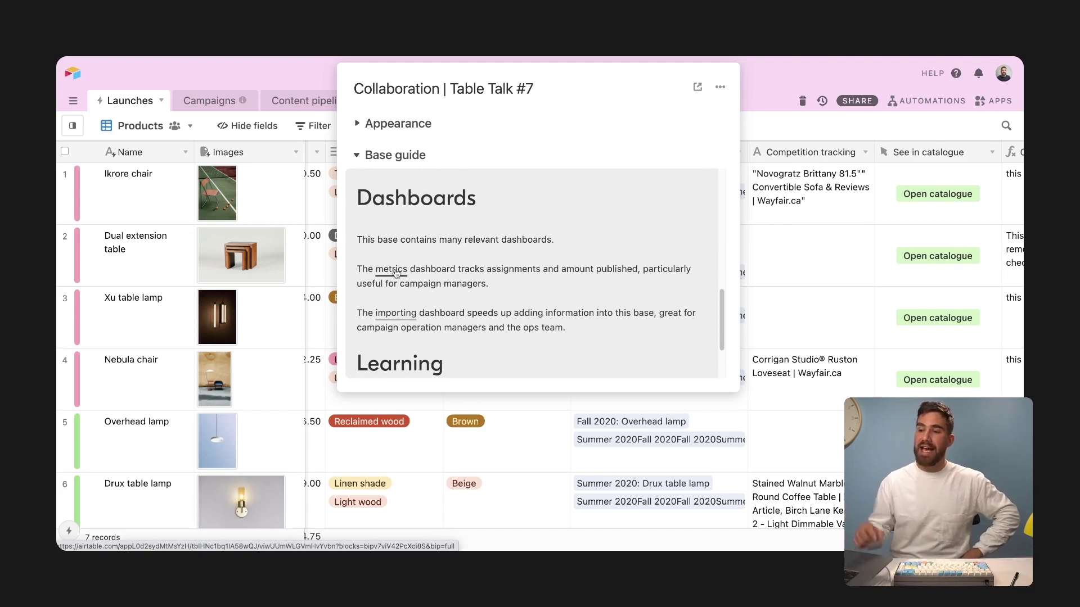
pyautogui.scroll(-3, 468, 369)
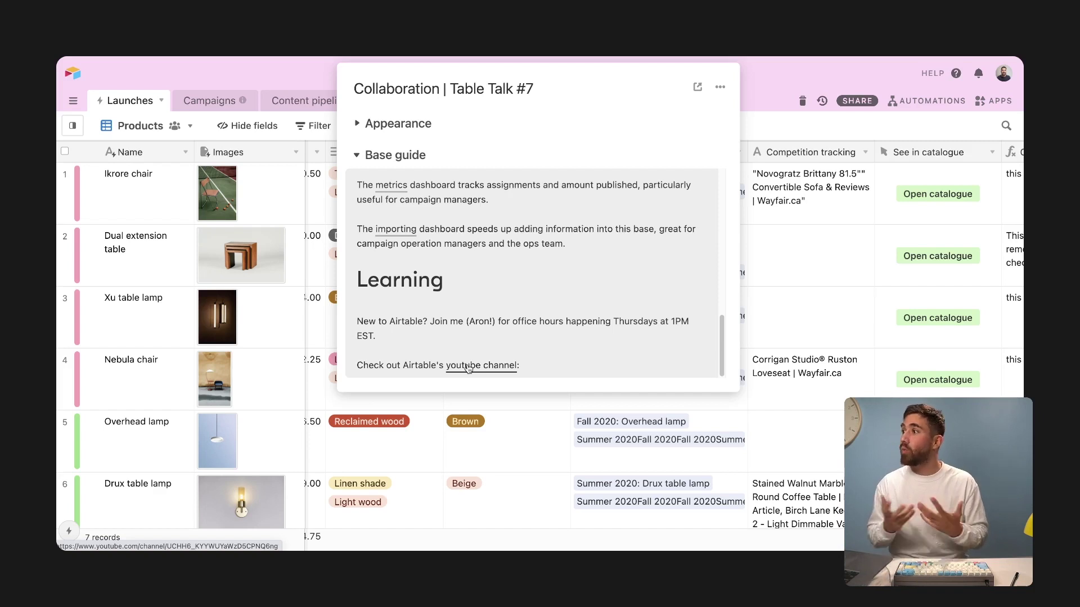
pyautogui.press('Escape')
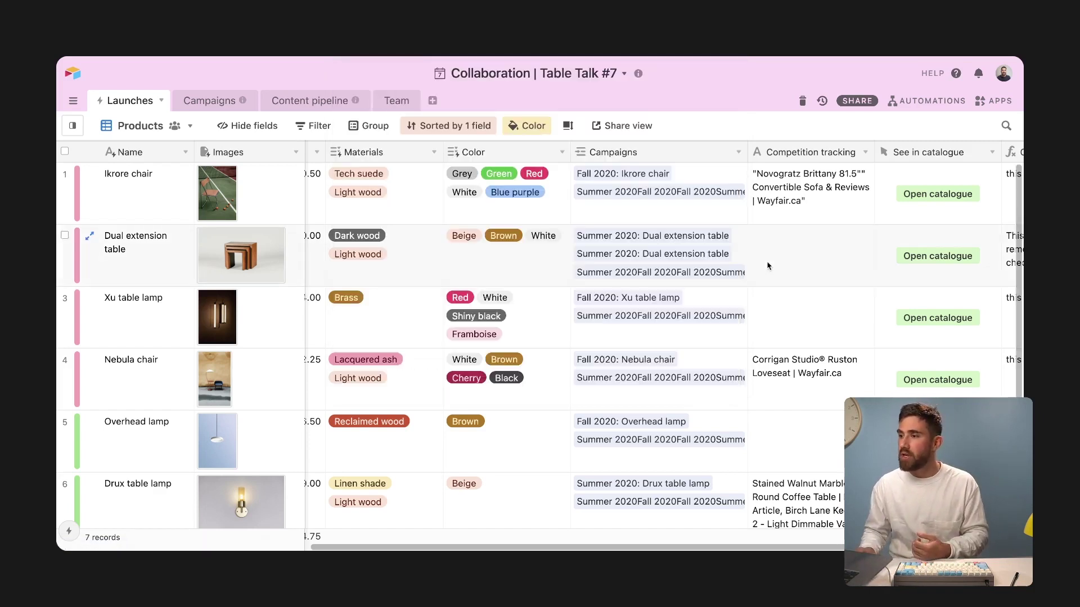
pyautogui.click(1005, 102)
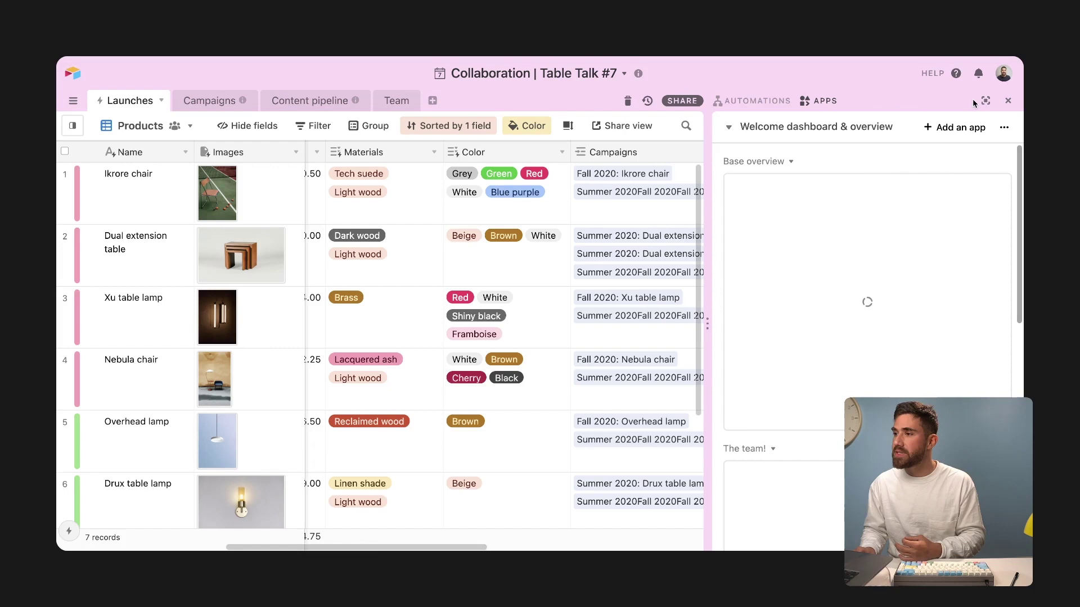
pyautogui.click(985, 101)
pyautogui.click(527, 203)
pyautogui.scroll(-3, 529, 220)
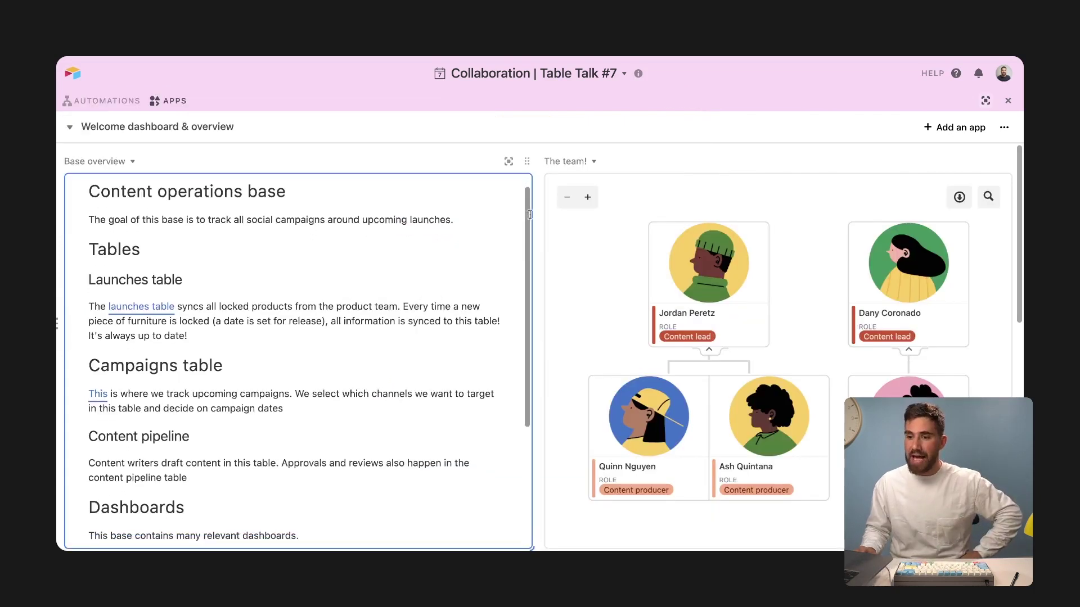
pyautogui.scroll(3, 534, 231)
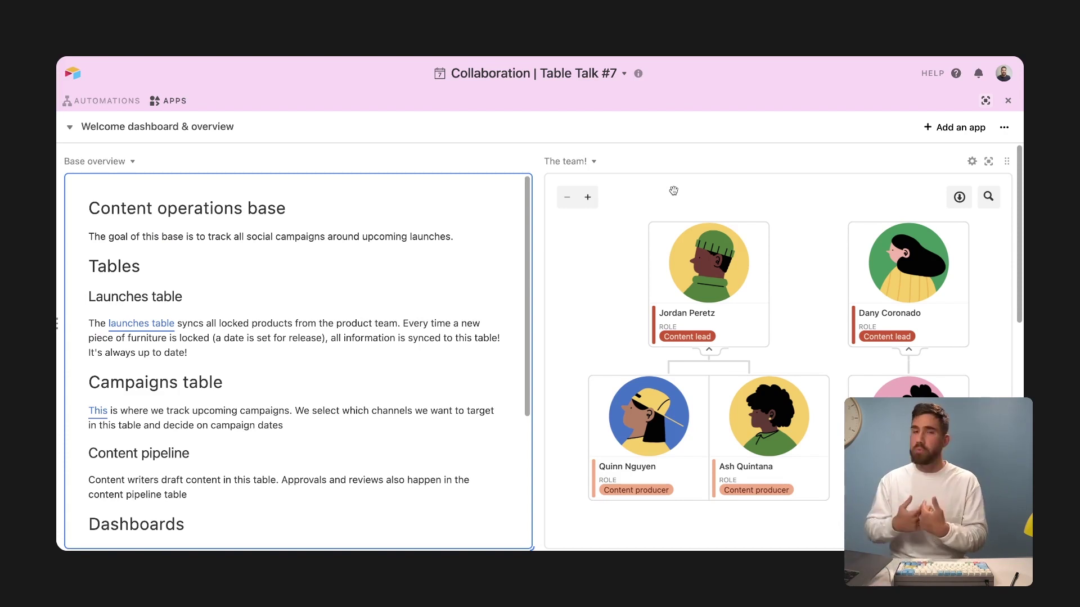
pyautogui.click(985, 100)
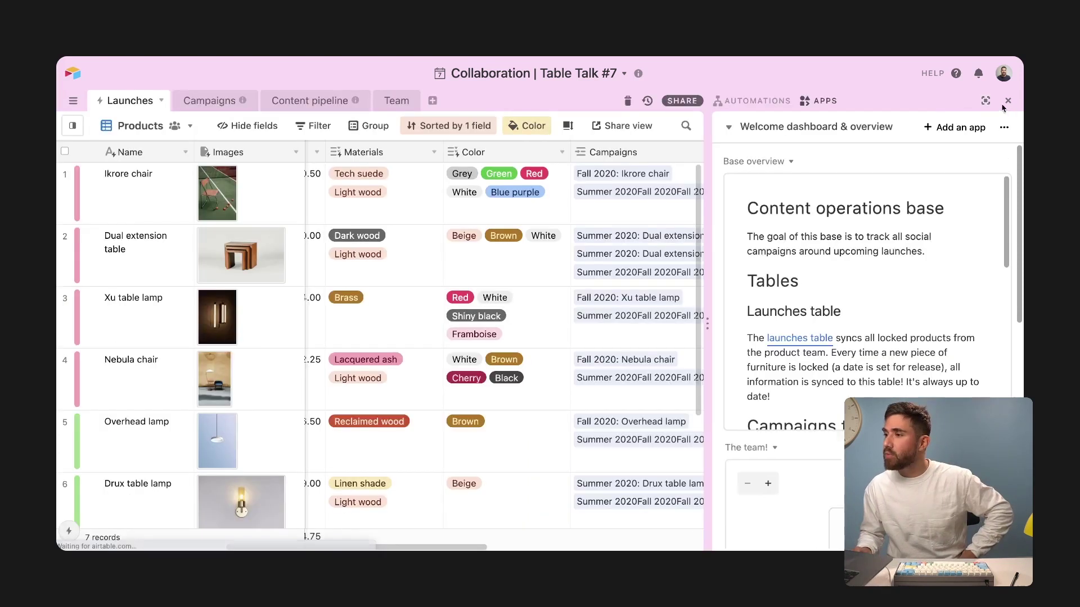
pyautogui.click(1007, 103)
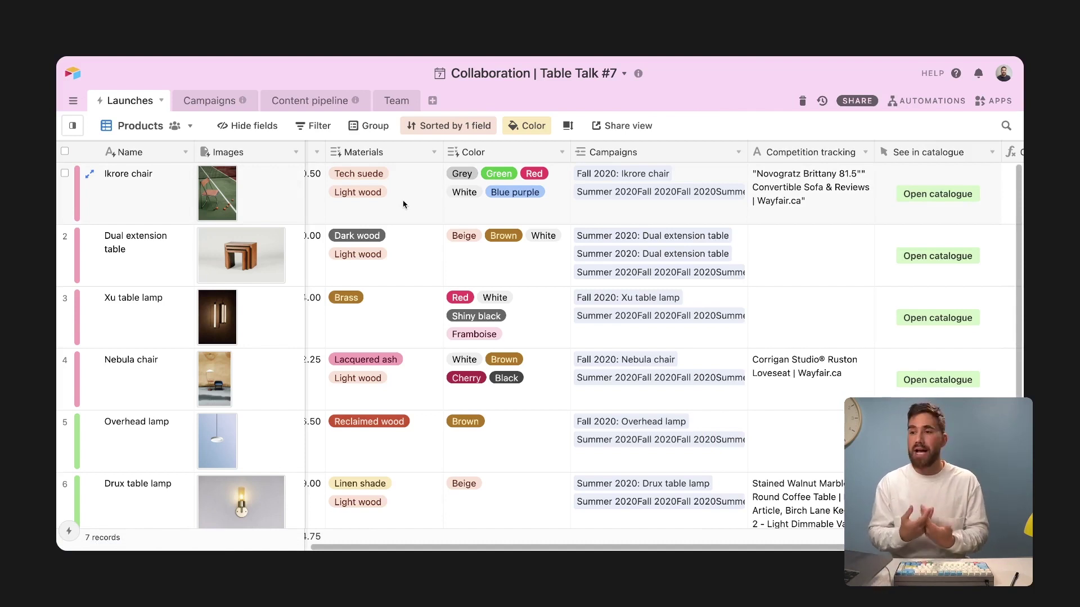
# - Show the Campaigns table's All campaigns grid view, grouped by status
pyautogui.click(218, 100)
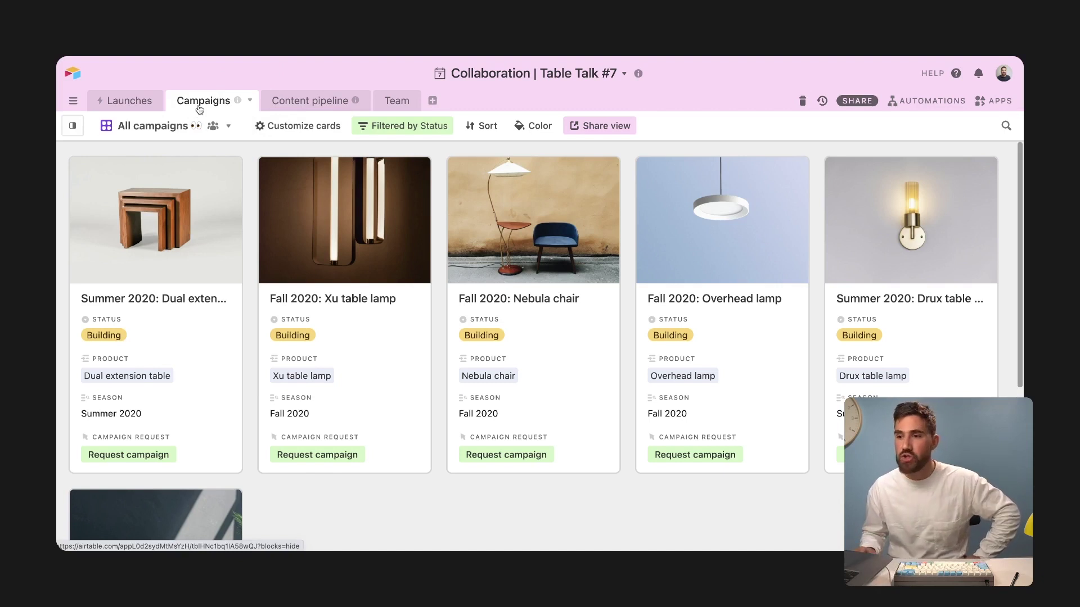
pyautogui.moveTo(238, 104)
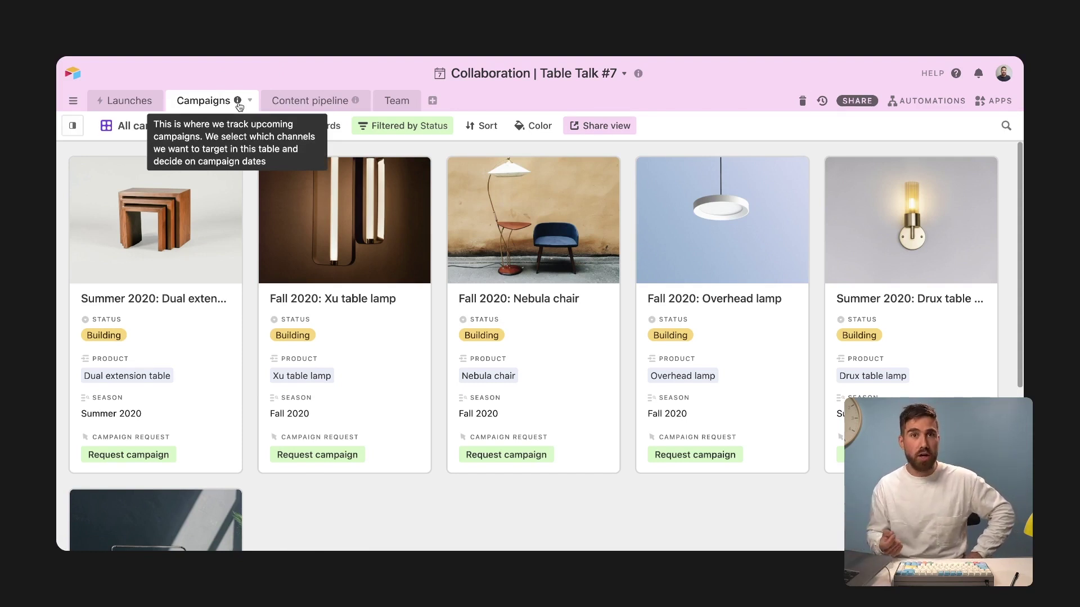
pyautogui.click(250, 100)
pyautogui.press('Escape')
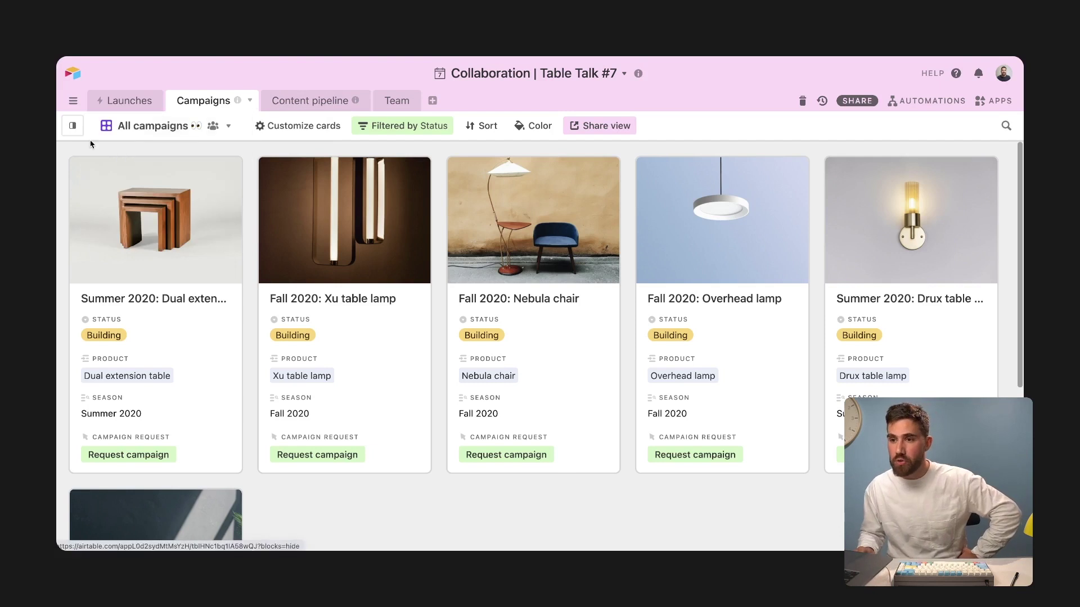
pyautogui.click(72, 126)
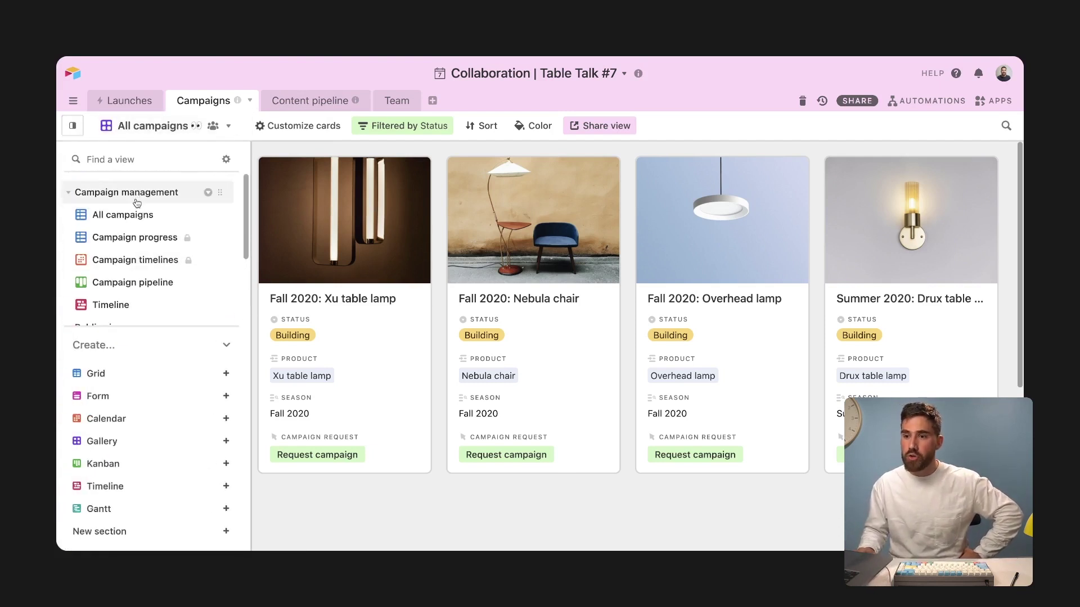
pyautogui.moveTo(139, 217)
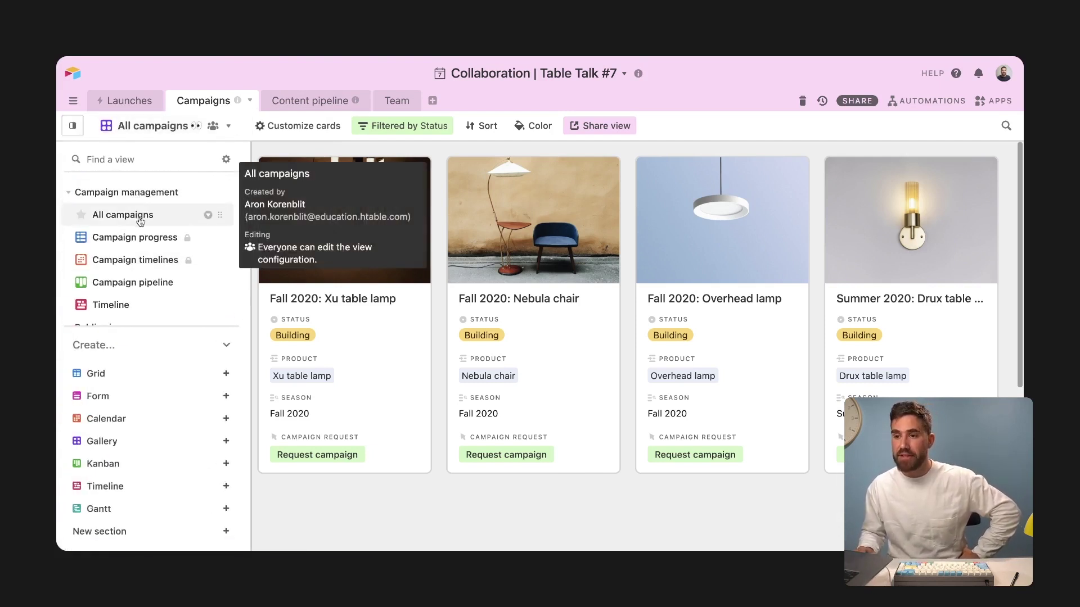
pyautogui.click(141, 219)
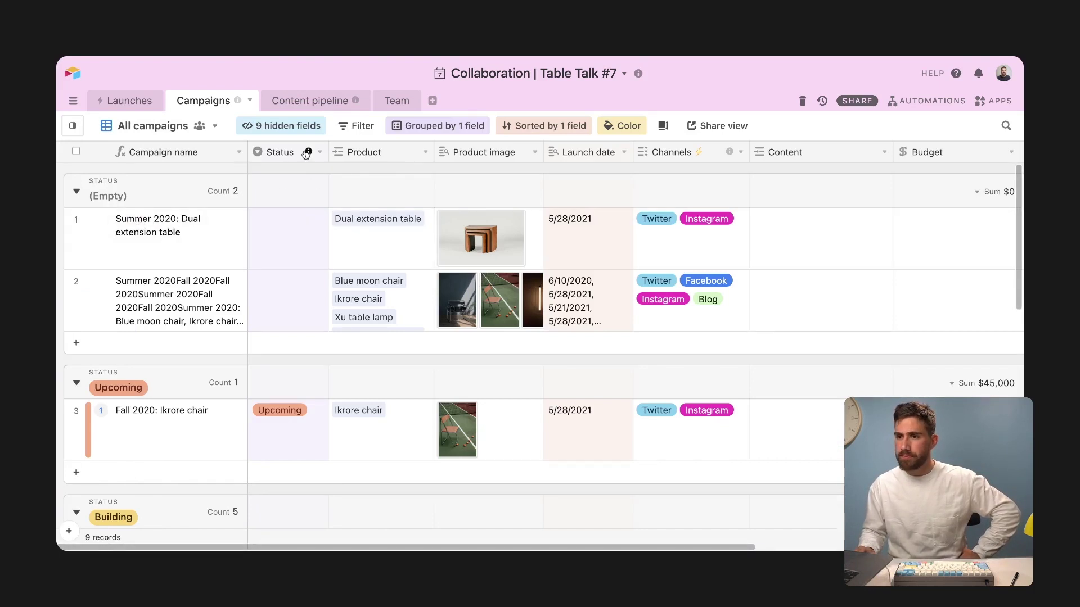
pyautogui.moveTo(307, 154)
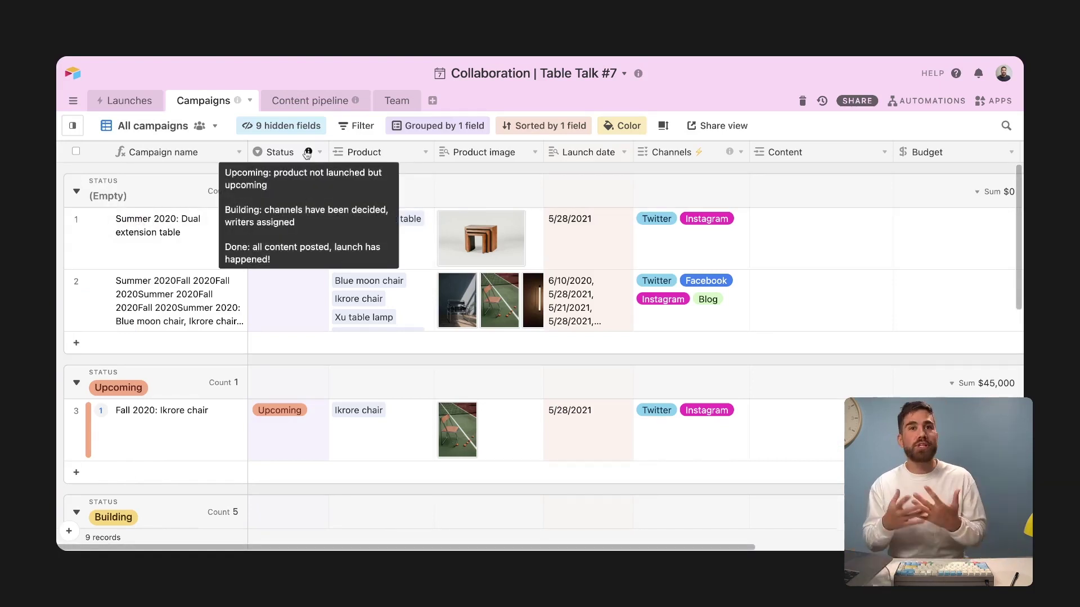
pyautogui.moveTo(167, 229)
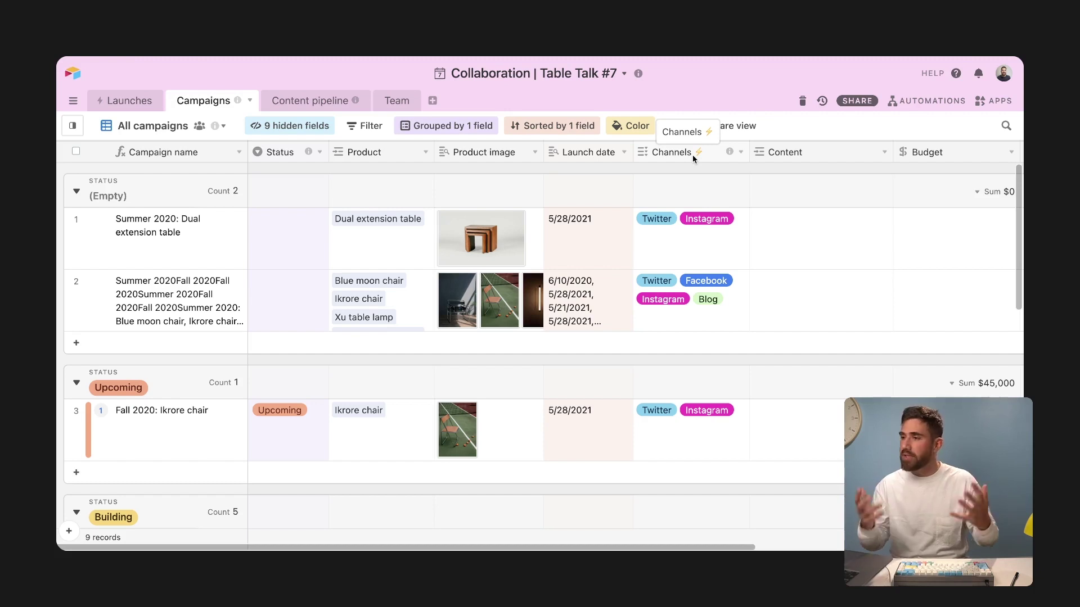
pyautogui.click(288, 237)
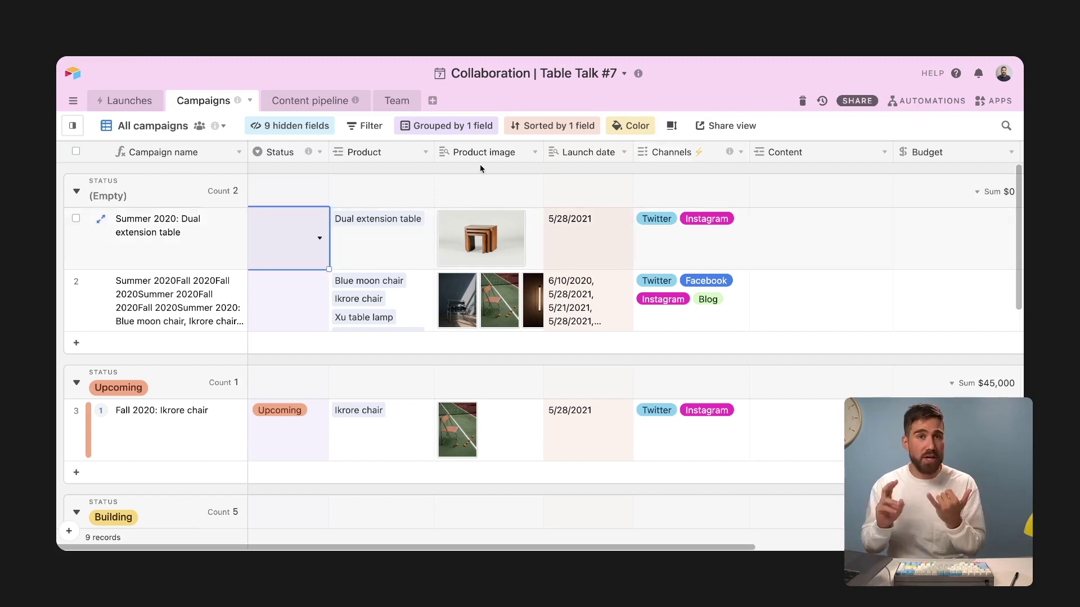